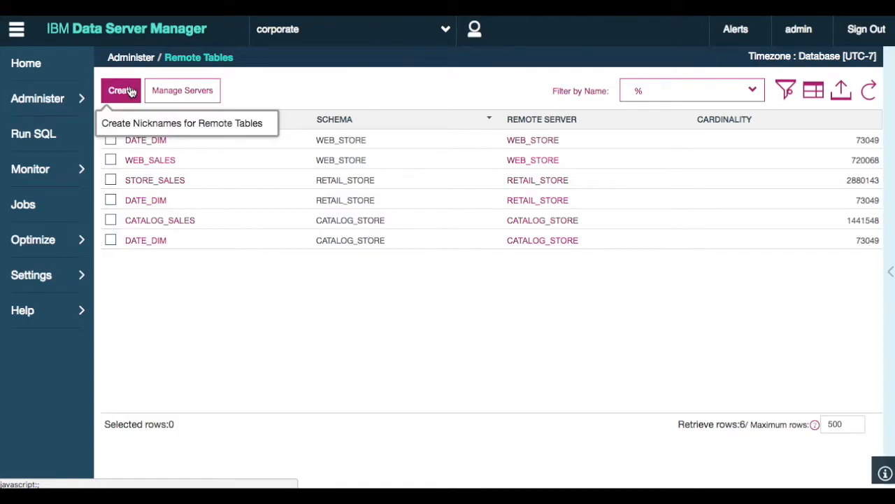
- Start creating nicknames with server type IBM DB2 for Linux, Unix and Windows and IBM dashDB, choose server RETAIL_STORE, and test its connection
{"action": "left_click", "coordinate": [131, 92]}
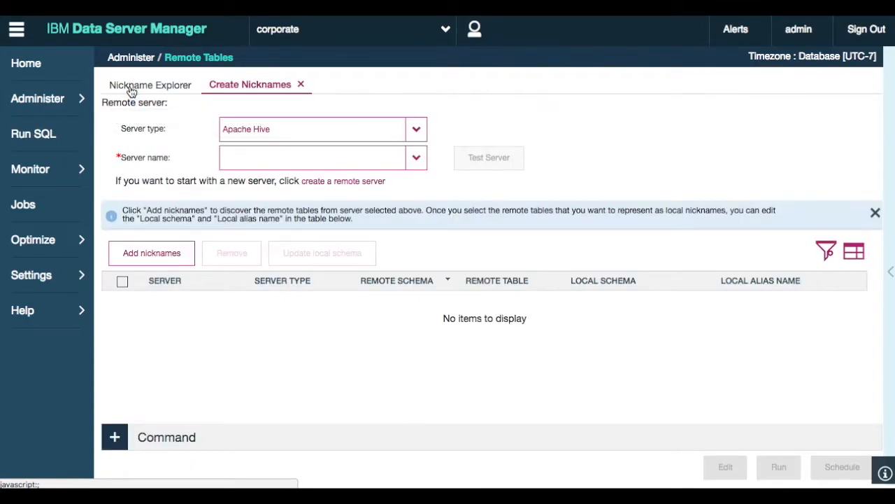
{"action": "left_click", "coordinate": [417, 132]}
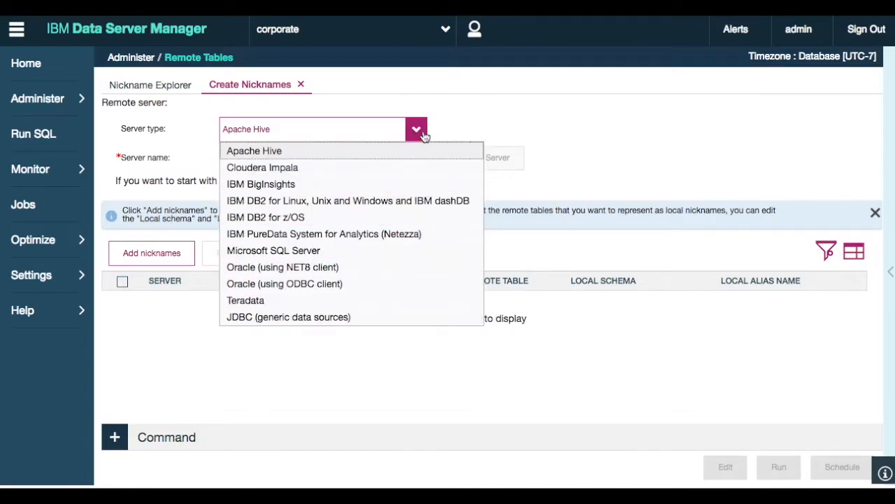
{"action": "left_click", "coordinate": [370, 200]}
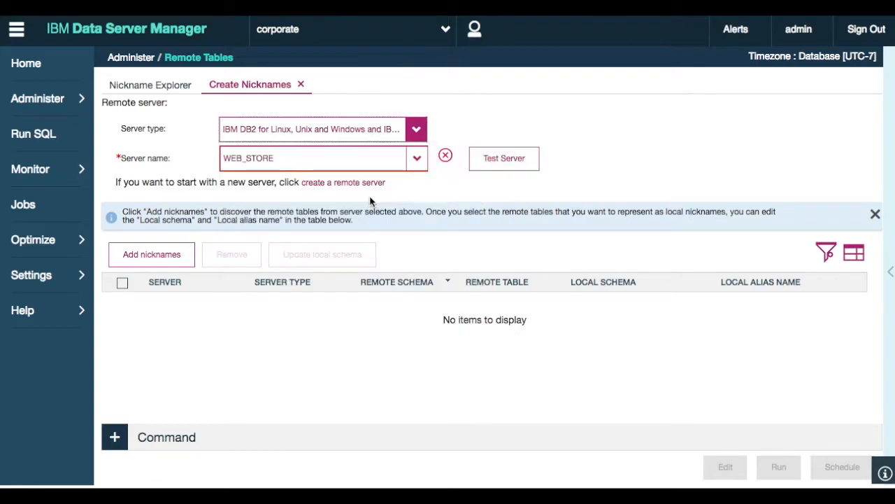
{"action": "left_click", "coordinate": [416, 158]}
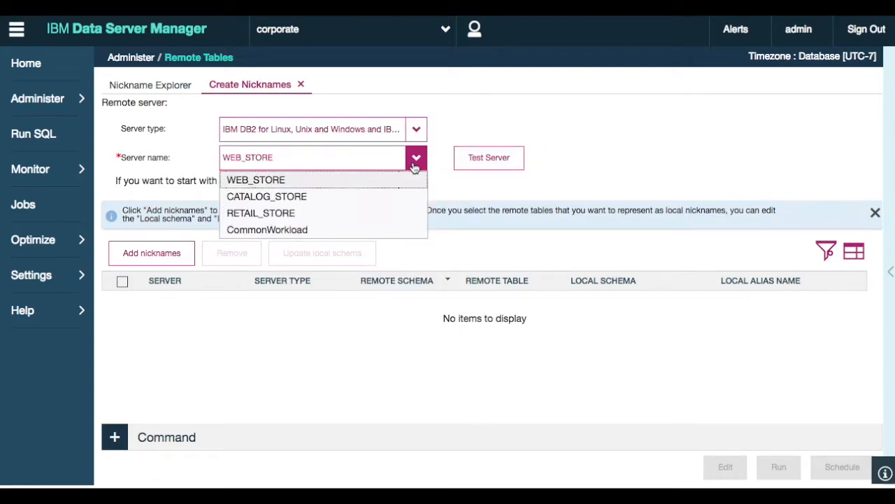
{"action": "left_click", "coordinate": [365, 212]}
{"action": "left_click", "coordinate": [484, 164]}
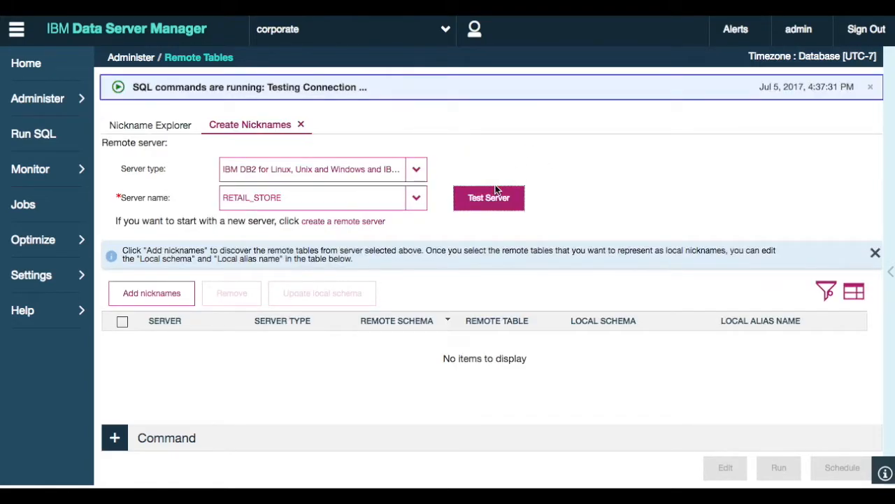
{"action": "left_click", "coordinate": [871, 88]}
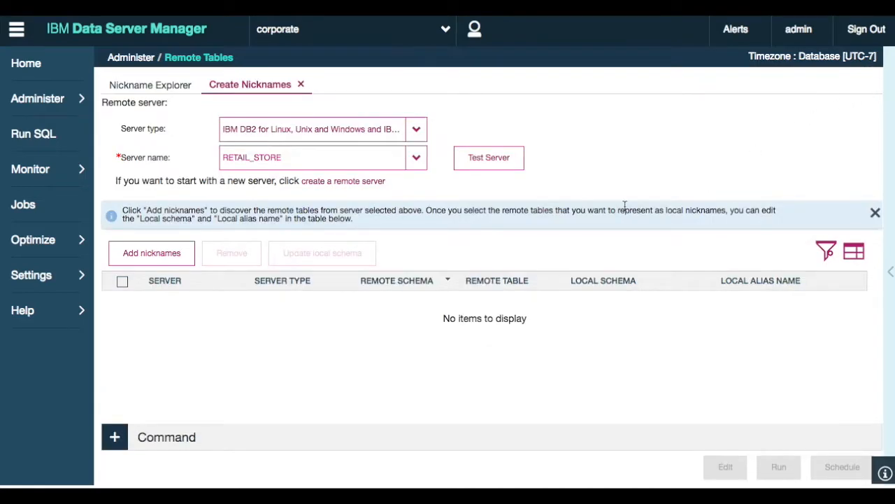
- Add the remote tables CATALOG_SALES, STORE_SALES and WEB_SALES as nicknames in the local schema DB2INST1
{"action": "left_click", "coordinate": [180, 259]}
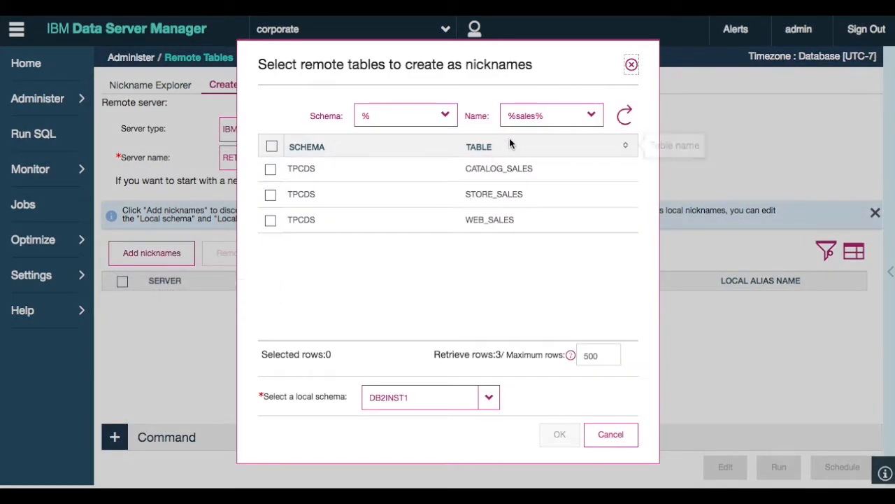
{"action": "left_click", "coordinate": [272, 170]}
{"action": "left_click", "coordinate": [271, 195]}
{"action": "left_click", "coordinate": [272, 222]}
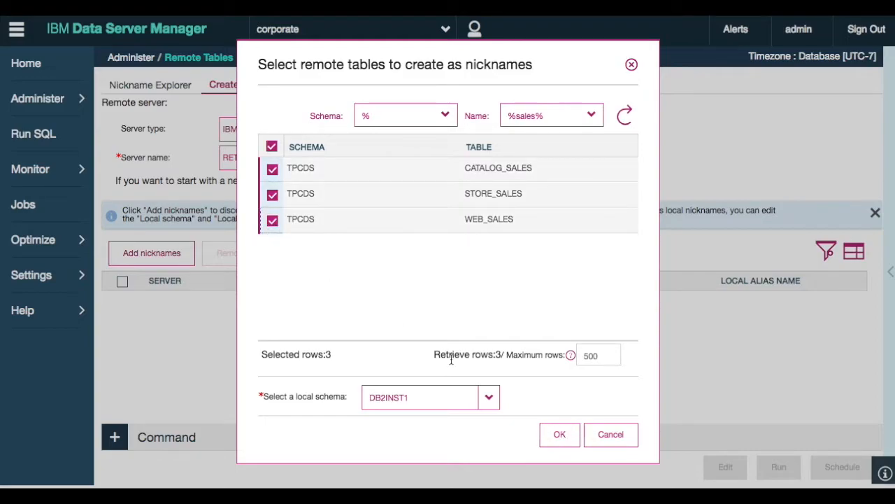
{"action": "left_click", "coordinate": [559, 434]}
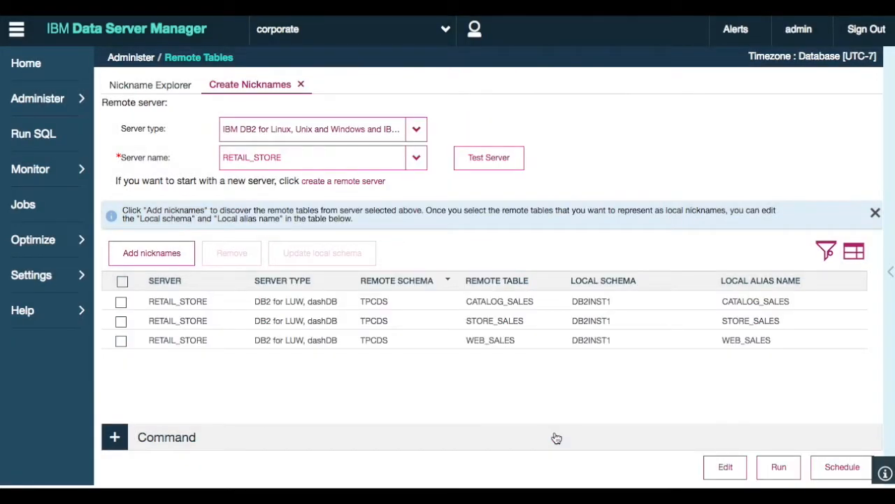
- Check the local schema entries, show the generated CREATE NICKNAME commands, and run them
{"action": "left_click", "coordinate": [595, 302]}
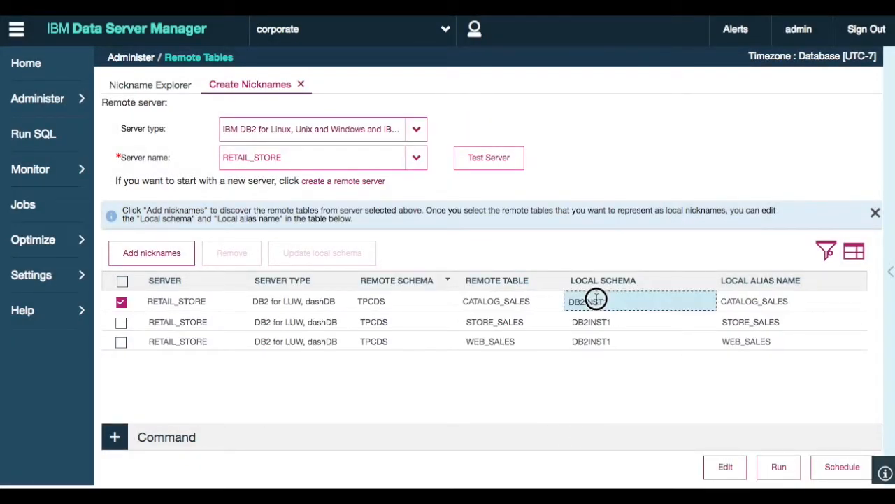
{"action": "left_click", "coordinate": [616, 321]}
{"action": "left_click", "coordinate": [625, 341]}
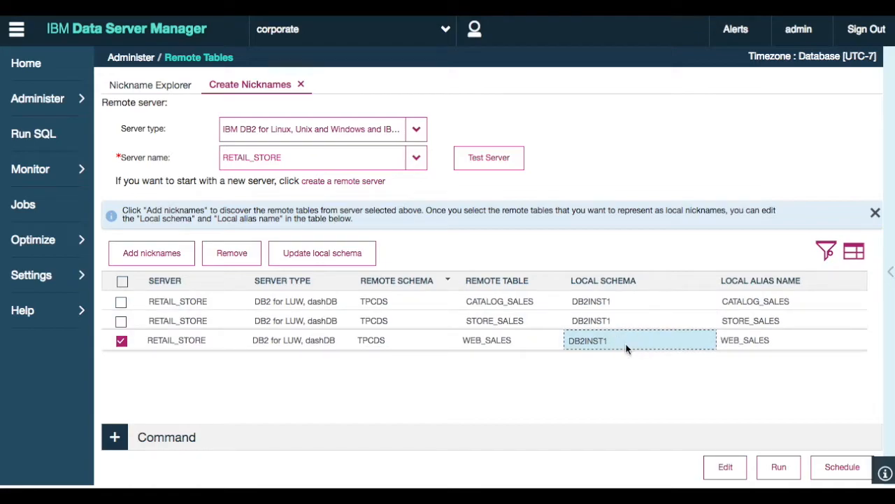
{"action": "left_click", "coordinate": [115, 437]}
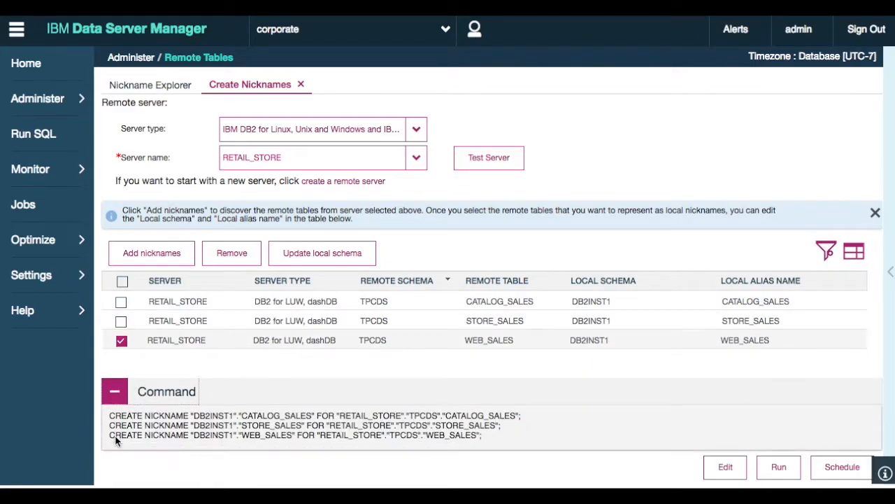
{"action": "left_click", "coordinate": [784, 478]}
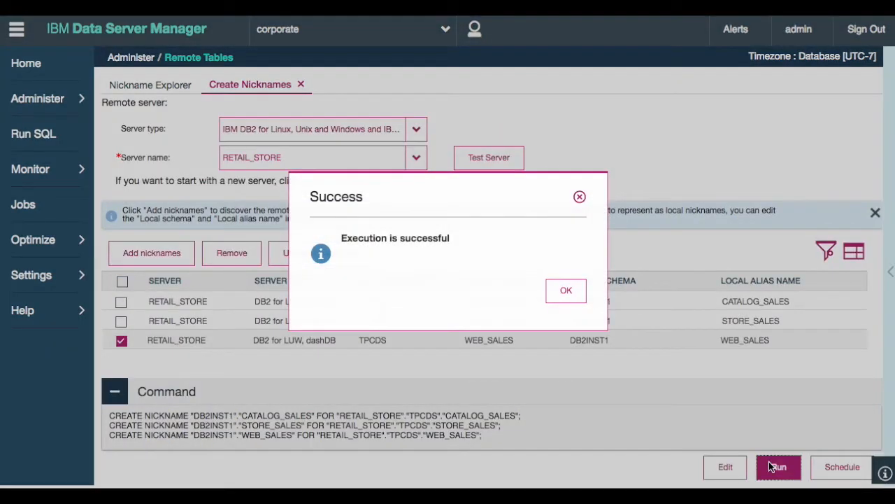
{"action": "left_click", "coordinate": [570, 291]}
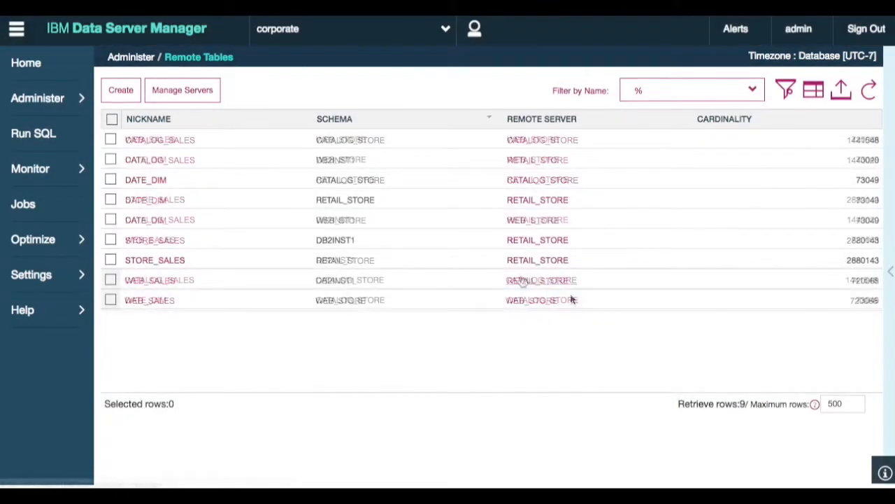
- Generate a SELECT statement for the STORE_SALES nickname in schema DB2INST1
{"action": "left_click", "coordinate": [111, 260]}
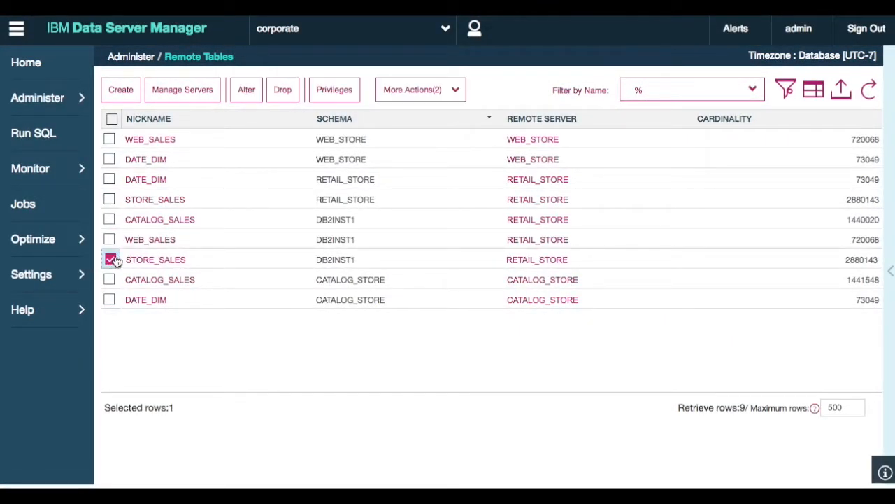
{"action": "left_click", "coordinate": [452, 91]}
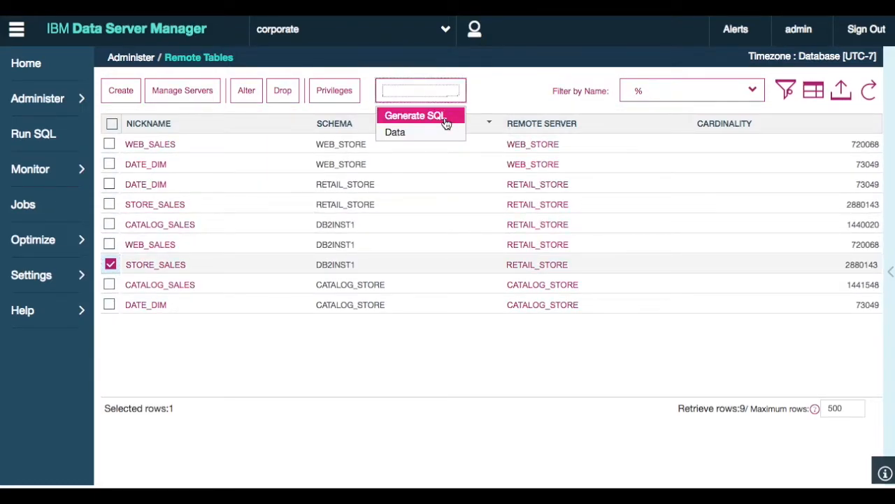
{"action": "left_click", "coordinate": [445, 120]}
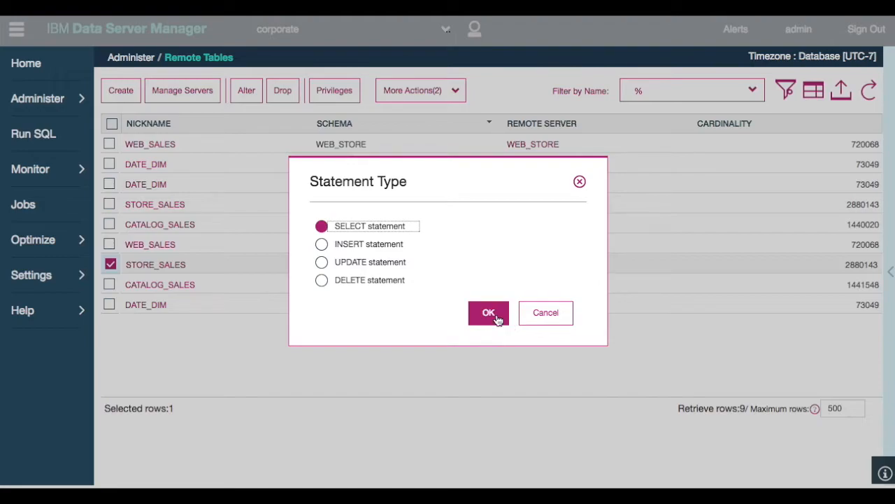
{"action": "left_click", "coordinate": [488, 315]}
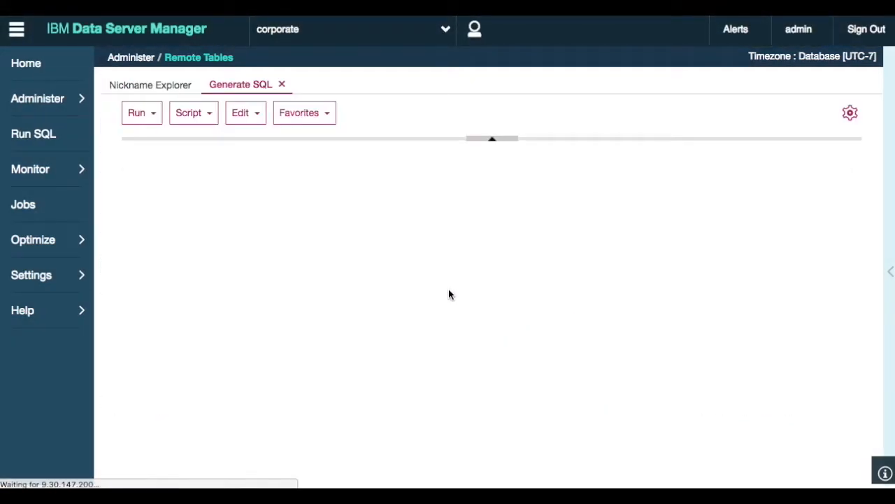
- Run the whole generated SELECT script and open its result set
{"action": "left_click", "coordinate": [157, 122]}
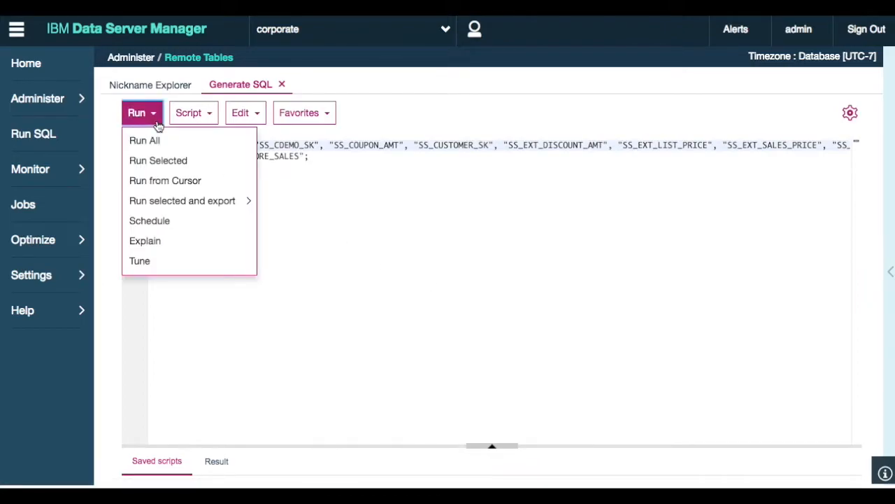
{"action": "left_click", "coordinate": [153, 141]}
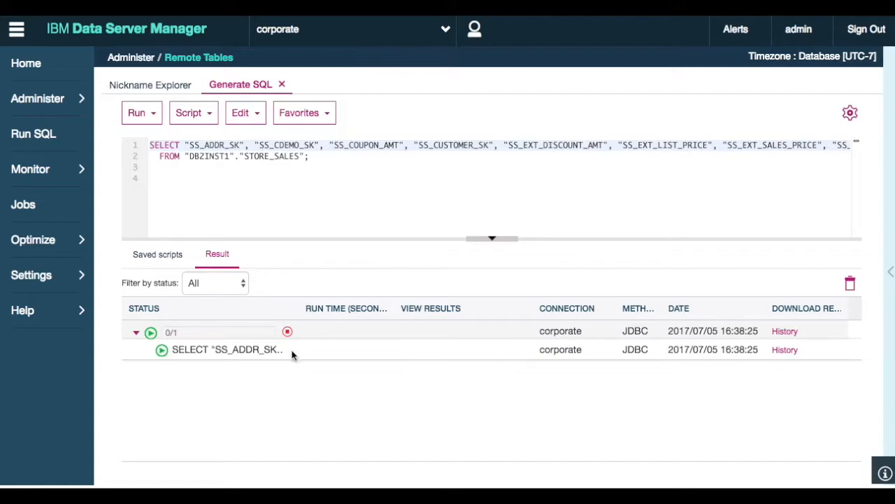
{"action": "left_click", "coordinate": [435, 352]}
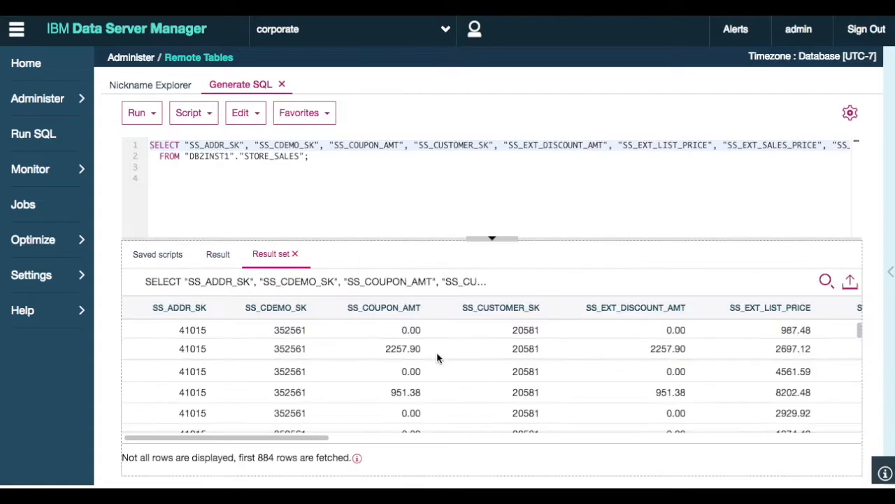
- In the Run SQL script, run only the Aggregate Sales Query (lines 15 to 45) and open its result set
{"action": "left_click", "coordinate": [61, 140]}
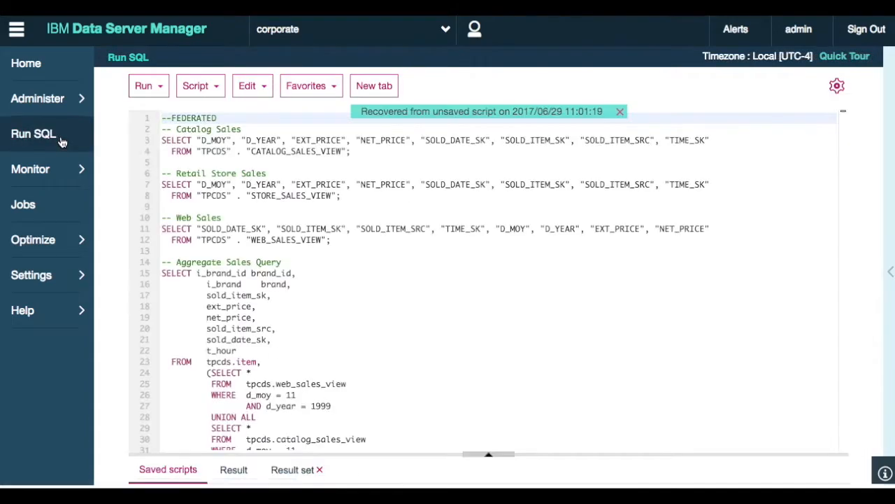
{"action": "scroll", "coordinate": [329, 257], "scroll_direction": "down", "scroll_amount": 5}
{"action": "scroll", "coordinate": [324, 255], "scroll_direction": "up", "scroll_amount": 3}
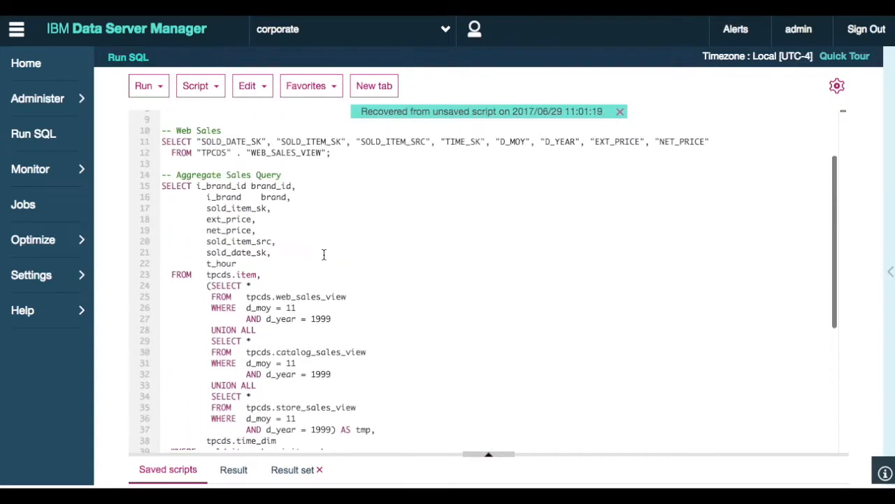
{"action": "left_click_drag", "start_coordinate": [164, 185], "coordinate": [361, 368]}
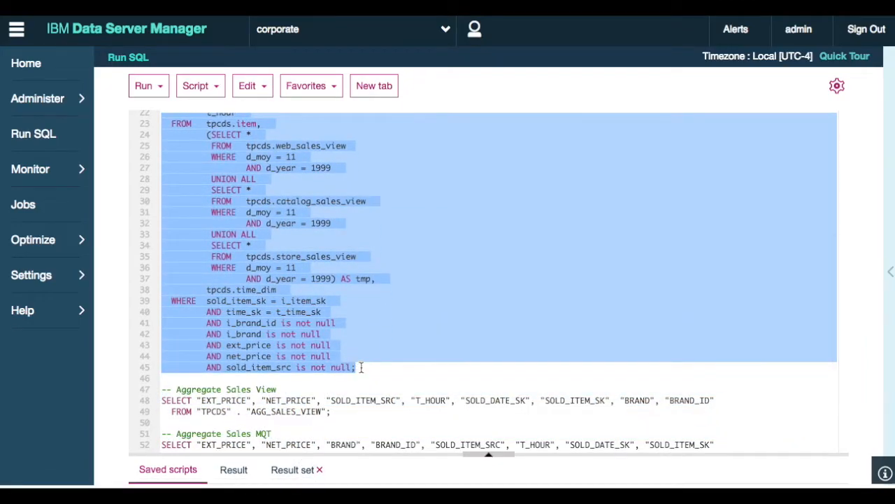
{"action": "left_click", "coordinate": [153, 93]}
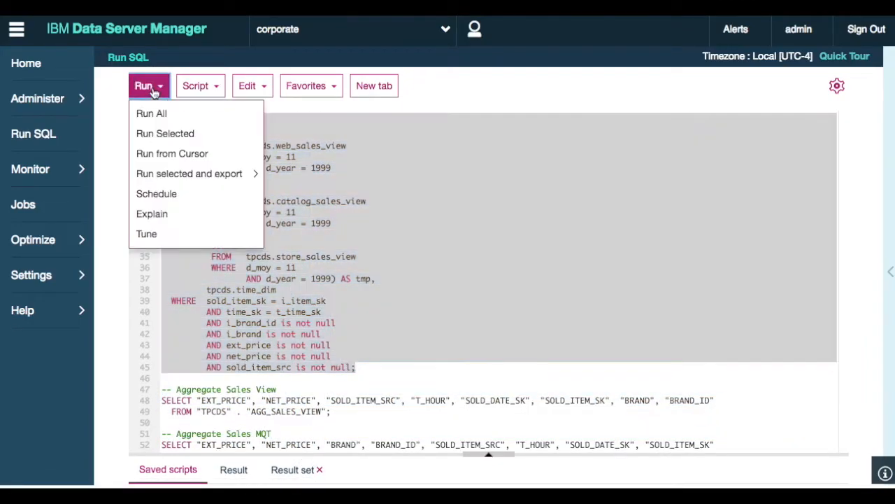
{"action": "left_click", "coordinate": [173, 133]}
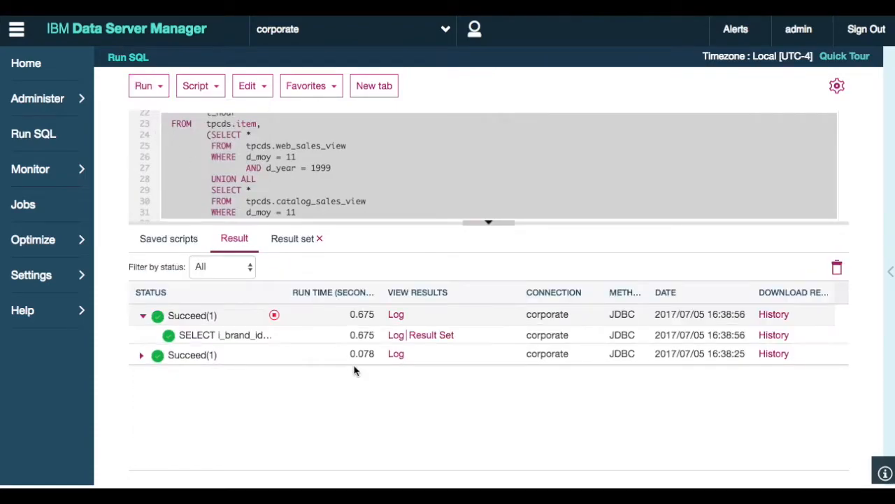
{"action": "left_click", "coordinate": [425, 335]}
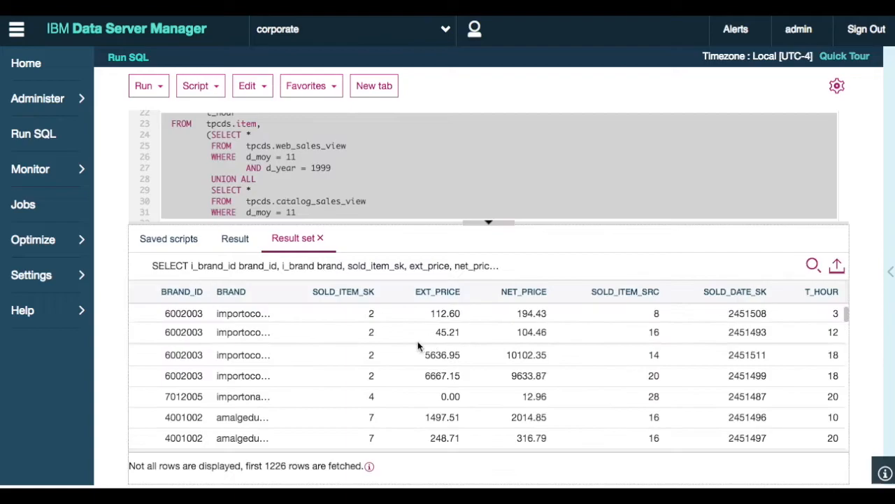
- Enlarge the script editor area and review the federated sales queries from the beginning of the script
{"action": "left_click_drag", "start_coordinate": [261, 224], "coordinate": [285, 379]}
{"action": "left_click", "coordinate": [392, 188]}
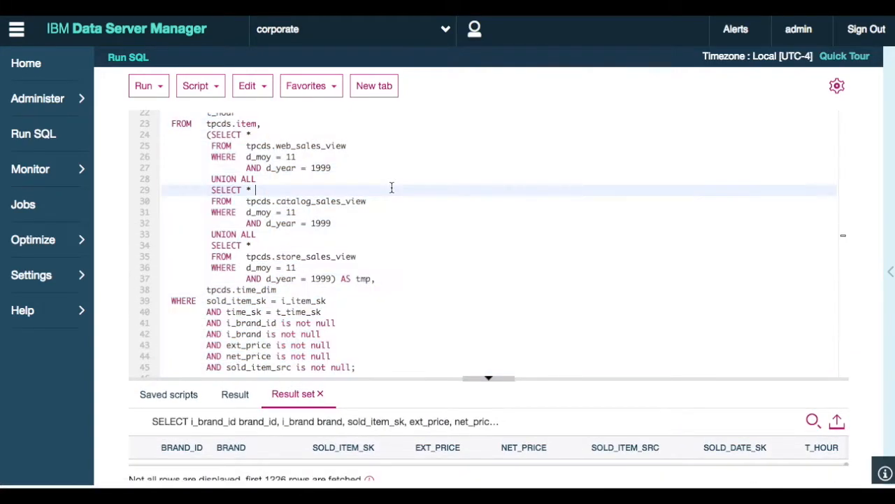
{"action": "scroll", "coordinate": [392, 188], "scroll_direction": "up", "scroll_amount": 7}
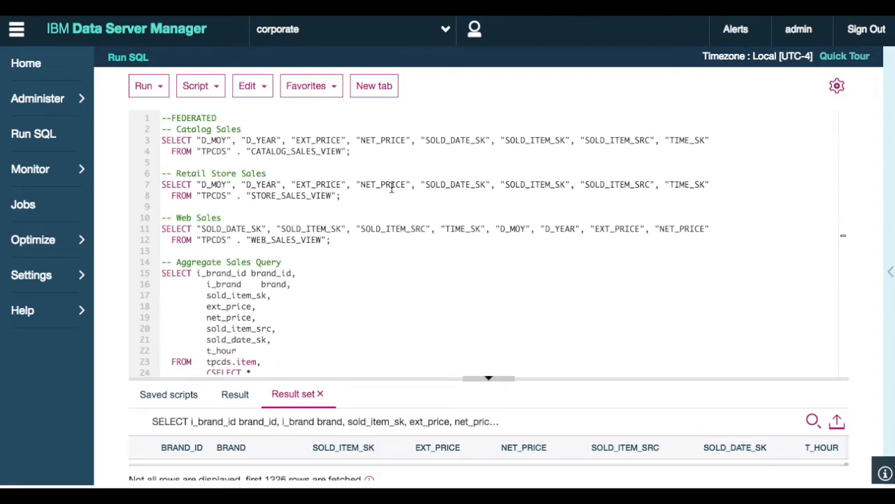
- Open the AGG_SALES_VIEW view for altering and examine its SQL definition
{"action": "left_click", "coordinate": [74, 98]}
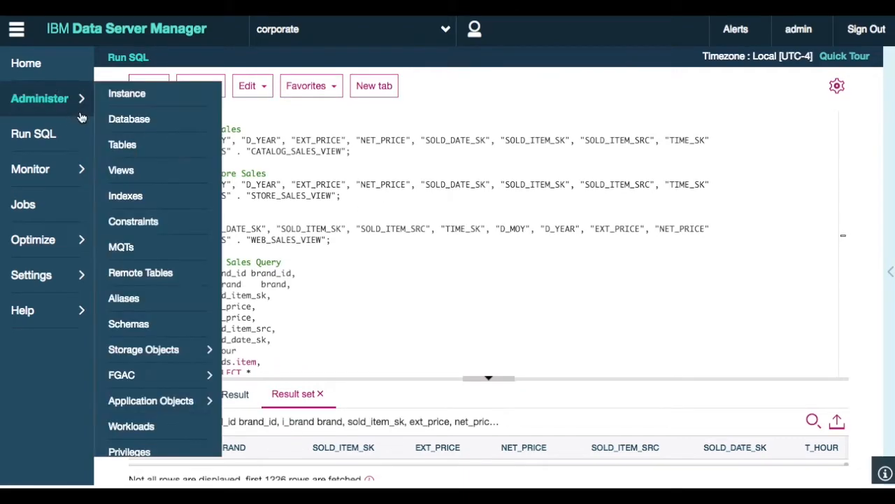
{"action": "left_click", "coordinate": [120, 173]}
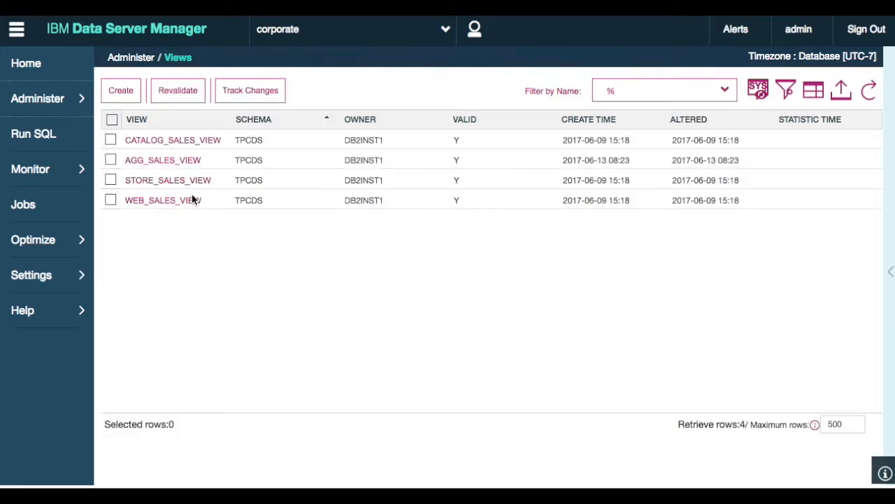
{"action": "left_click", "coordinate": [110, 160]}
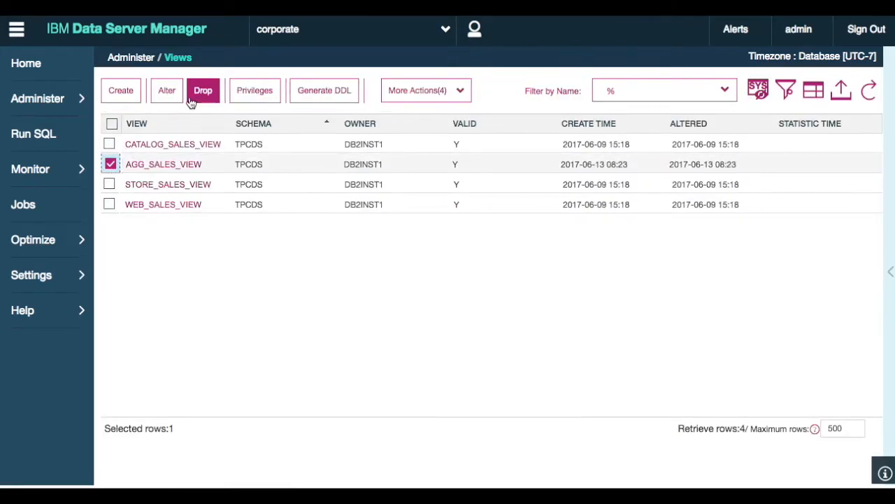
{"action": "left_click", "coordinate": [166, 91]}
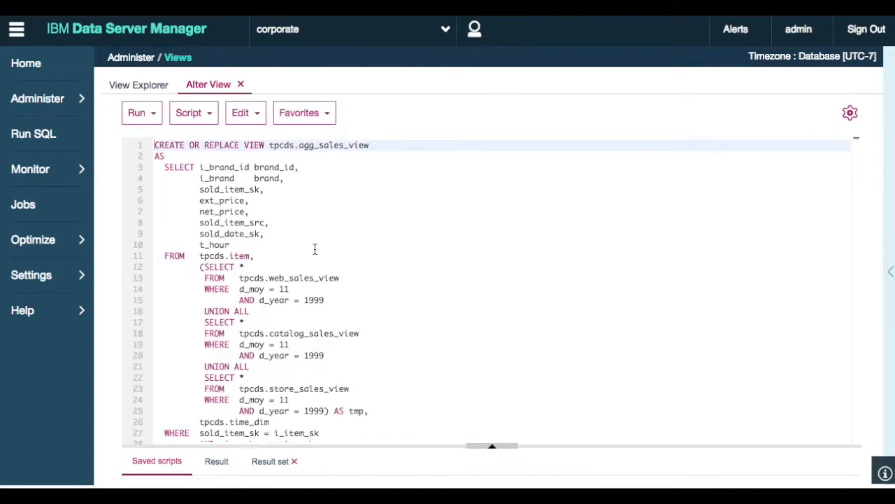
{"action": "scroll", "coordinate": [315, 249], "scroll_direction": "down", "scroll_amount": 3}
{"action": "scroll", "coordinate": [315, 252], "scroll_direction": "up", "scroll_amount": 3}
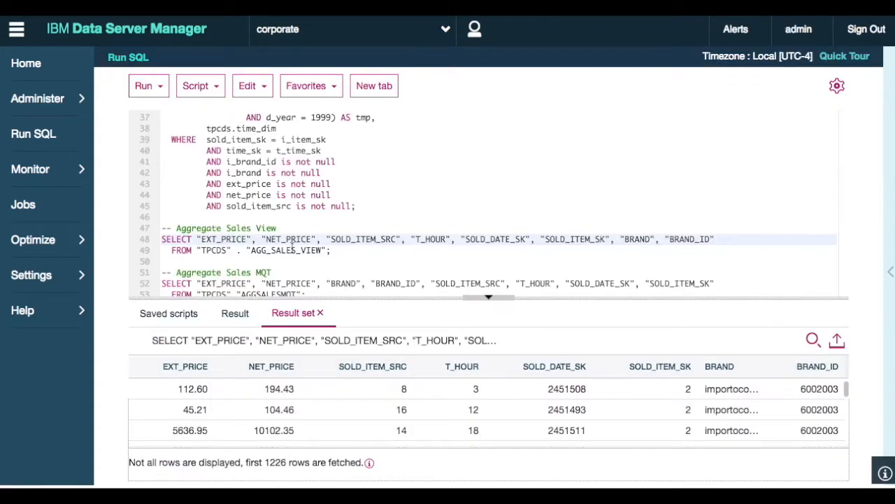
- Copy the Aggregate Sales Query (lines 15 to 45) from the Run SQL script, without its closing semicolon
{"action": "scroll", "coordinate": [296, 234], "scroll_direction": "up", "scroll_amount": 10}
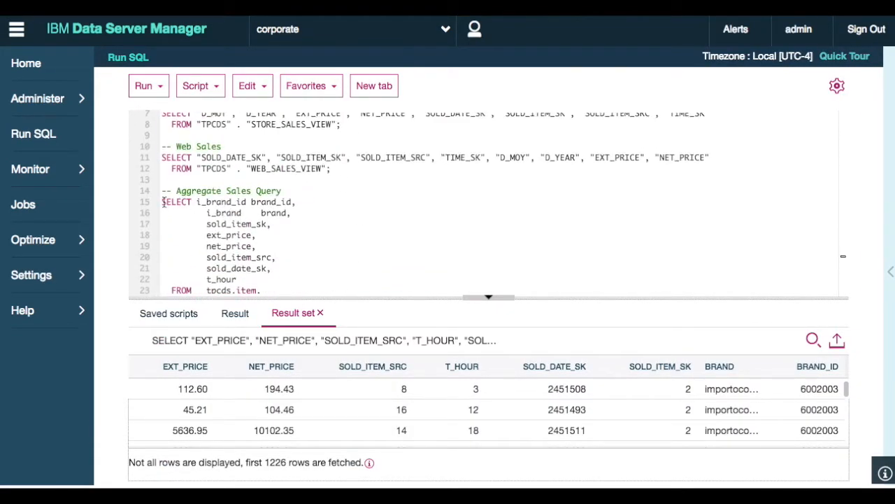
{"action": "left_click_drag", "start_coordinate": [163, 202], "coordinate": [349, 263]}
{"action": "right_click", "coordinate": [296, 220]}
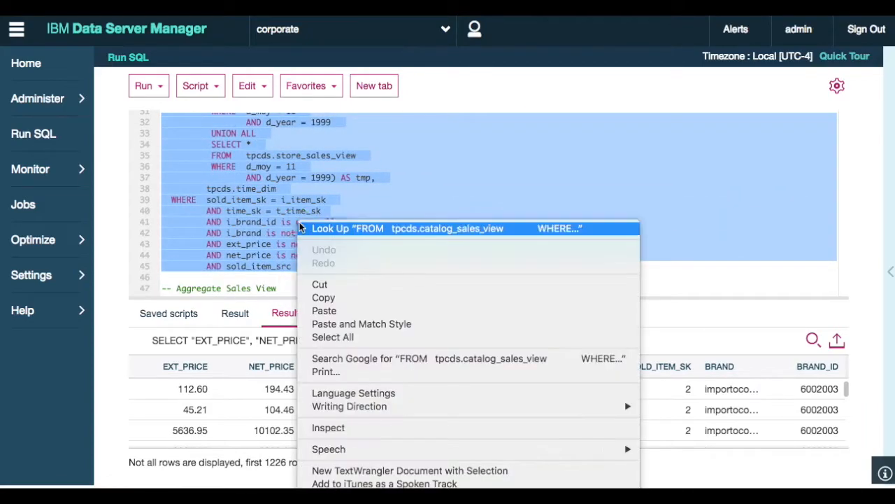
{"action": "left_click", "coordinate": [343, 297]}
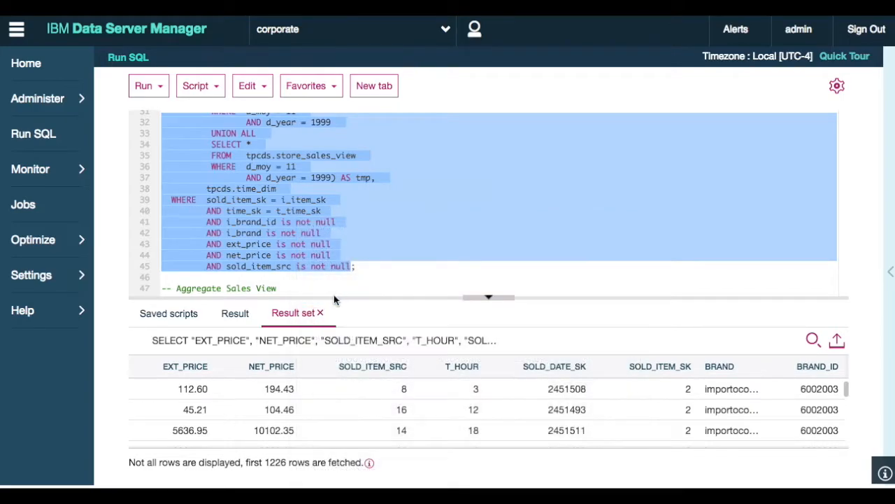
- Start creating a new MQT in the corporate database and paste the copied query as its expression
{"action": "left_click", "coordinate": [64, 97]}
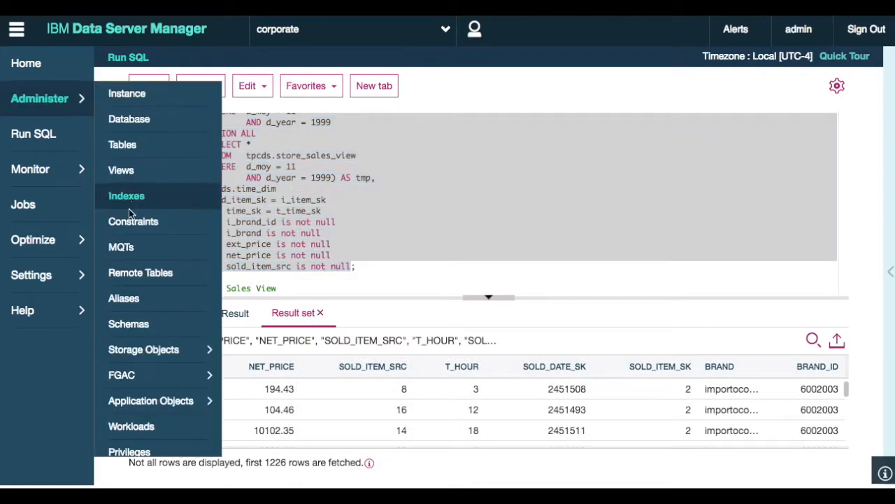
{"action": "left_click", "coordinate": [123, 249]}
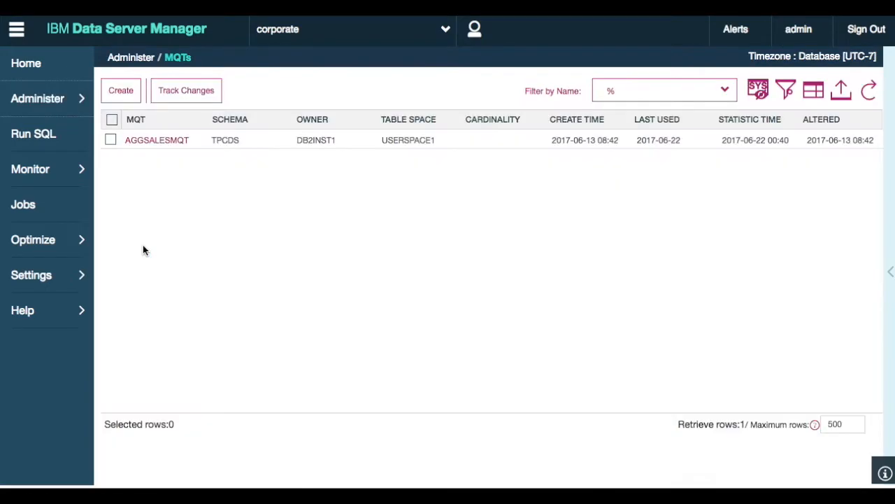
{"action": "left_click", "coordinate": [121, 91]}
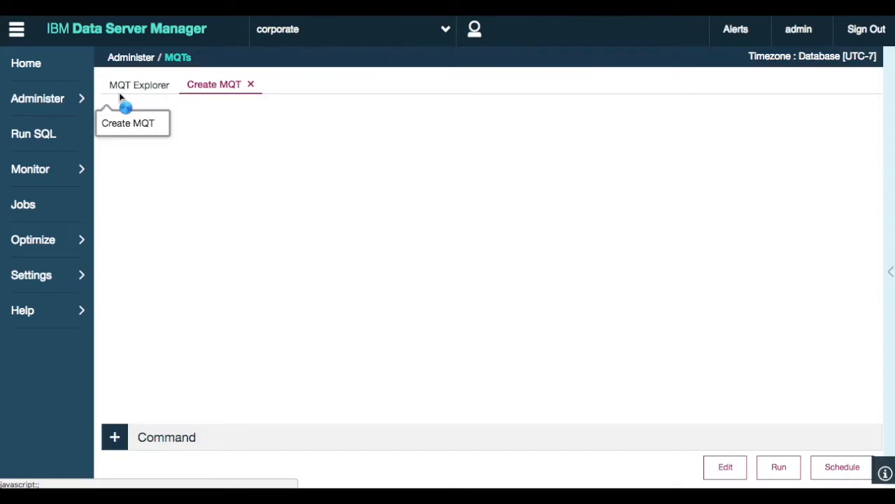
{"action": "right_click", "coordinate": [249, 224]}
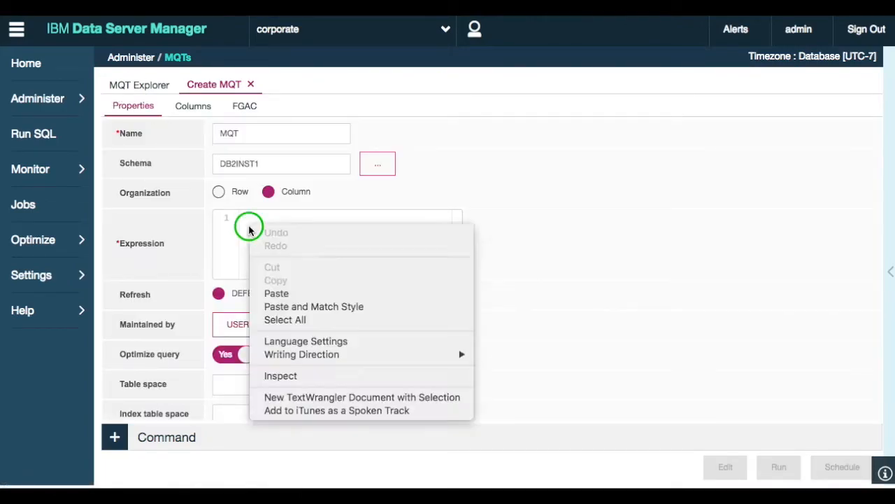
{"action": "left_click", "coordinate": [284, 293]}
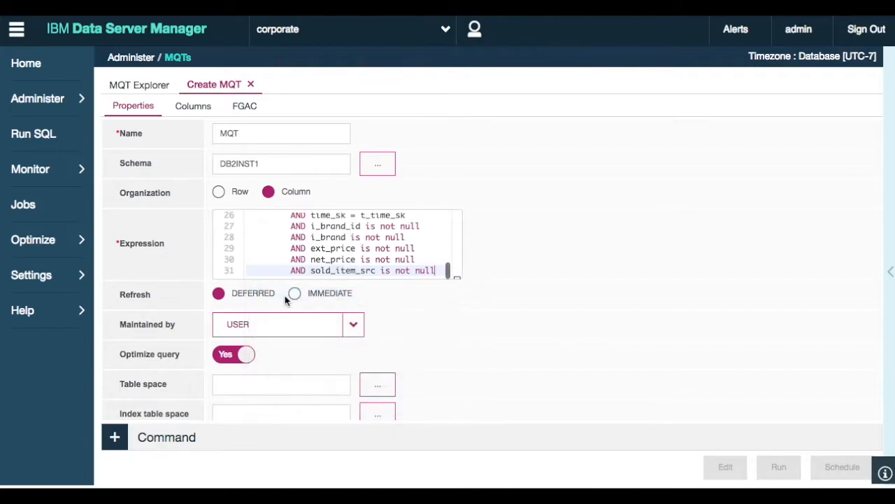
- Name the new MQT MQTTEST, set its organization to Row, and review its remaining properties
{"action": "double_click", "coordinate": [255, 134]}
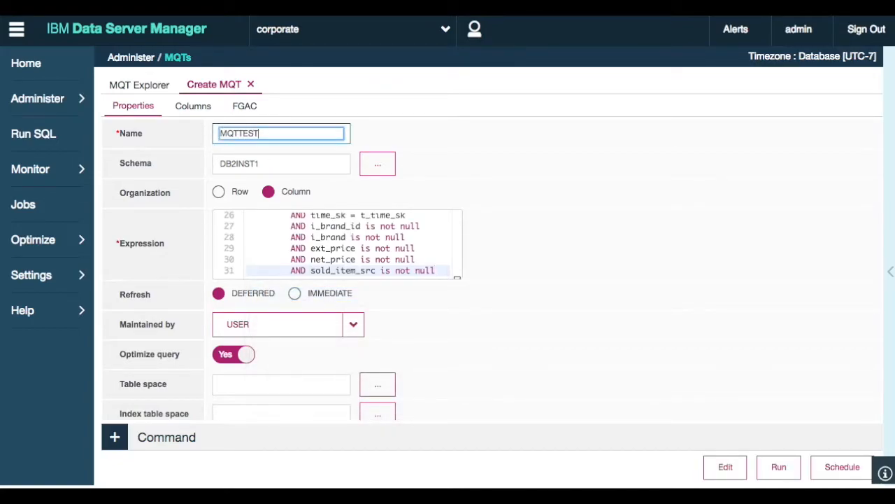
{"action": "left_click", "coordinate": [229, 195]}
{"action": "scroll", "coordinate": [186, 195], "scroll_direction": "down", "scroll_amount": 3}
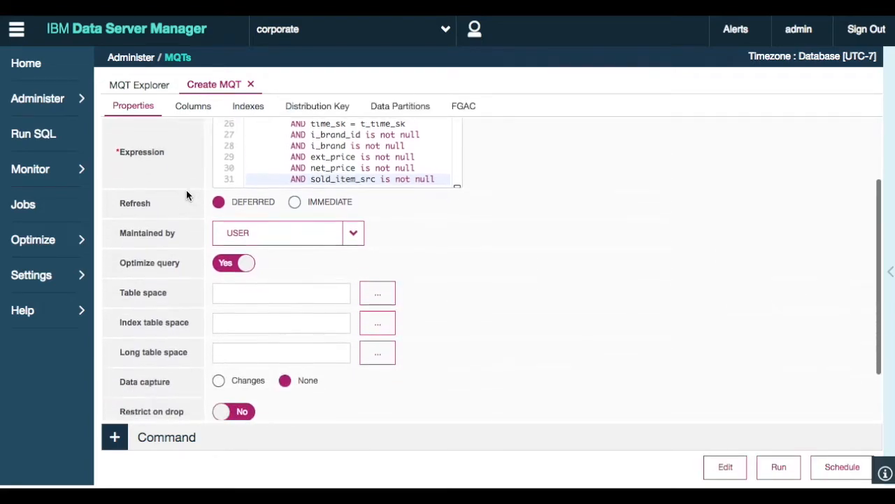
{"action": "scroll", "coordinate": [186, 191], "scroll_direction": "down", "scroll_amount": 2}
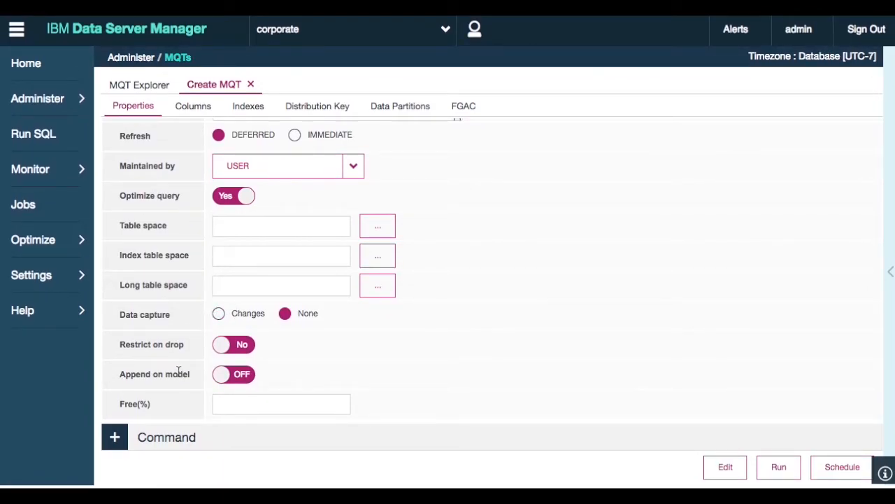
- Open the generated CREATE TABLE script for editing and change its maintenance clause to MAINTAINED BY SYSTEM
{"action": "left_click", "coordinate": [719, 475]}
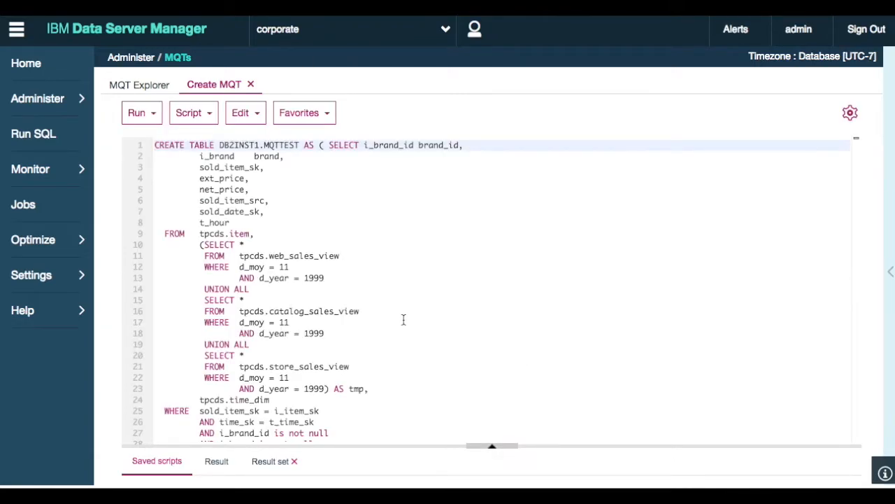
{"action": "scroll", "coordinate": [403, 320], "scroll_direction": "down", "scroll_amount": 3}
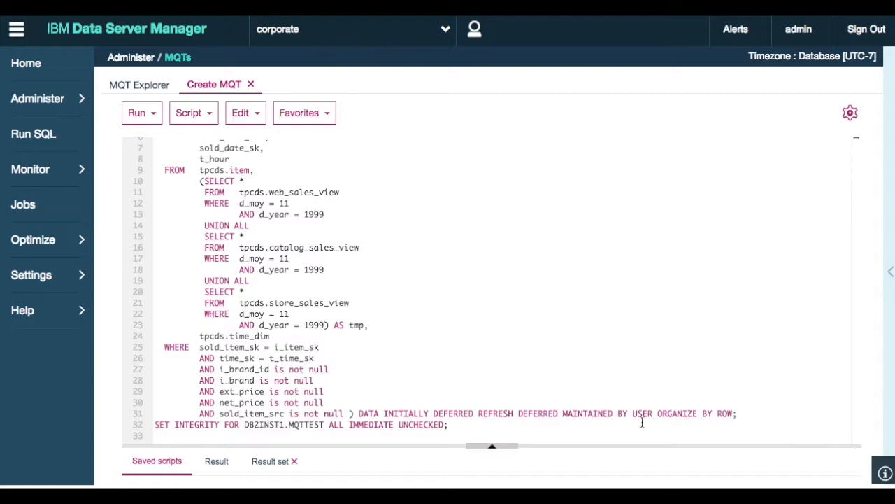
{"action": "left_click", "coordinate": [654, 413]}
{"action": "key", "text": "BackSpace"}
{"action": "key", "text": "BackSpace"}
{"action": "key", "text": "BackSpace"}
{"action": "key", "text": "BackSpace"}
{"action": "type", "text": "SYSTEM"}
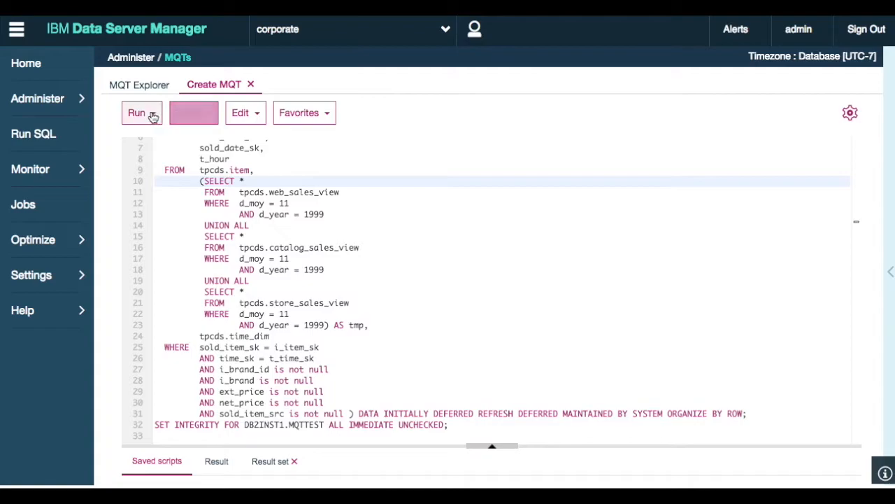
- Run the MQTTEST creation script and check its execution log
{"action": "left_click", "coordinate": [148, 115]}
{"action": "left_click", "coordinate": [161, 160]}
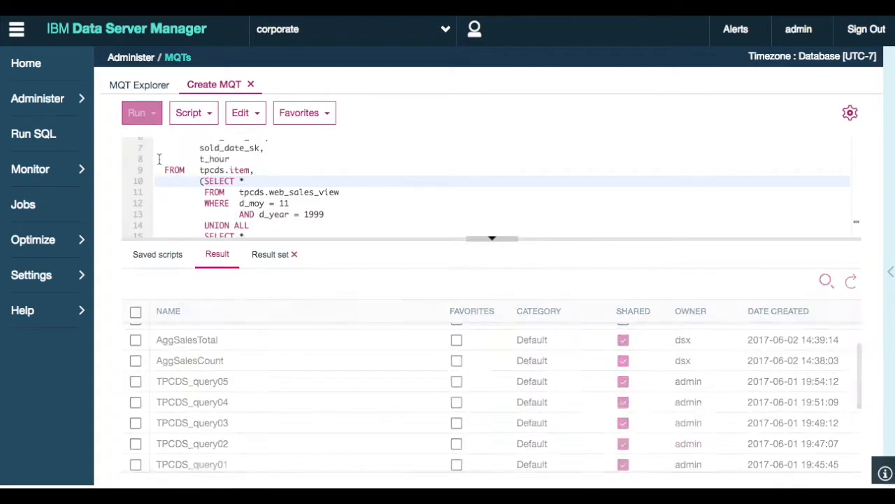
{"action": "left_click", "coordinate": [408, 351]}
{"action": "scroll", "coordinate": [362, 278], "scroll_direction": "down", "scroll_amount": 10}
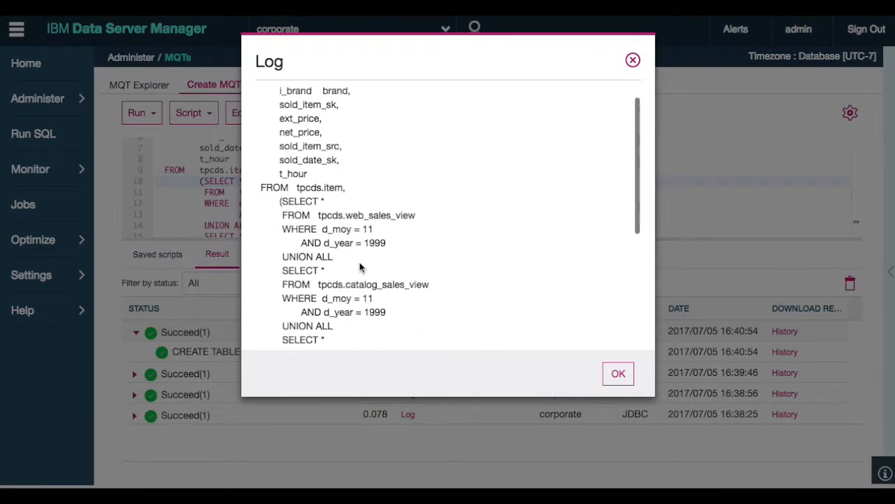
{"action": "left_click", "coordinate": [618, 373]}
- Refresh the list of MQTs and try to browse the data of MQTTEST
{"action": "left_click", "coordinate": [155, 84]}
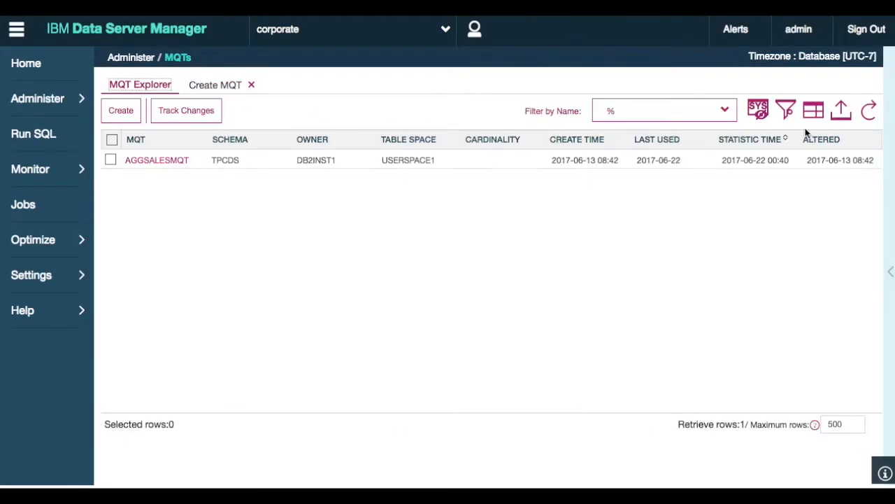
{"action": "left_click", "coordinate": [869, 111]}
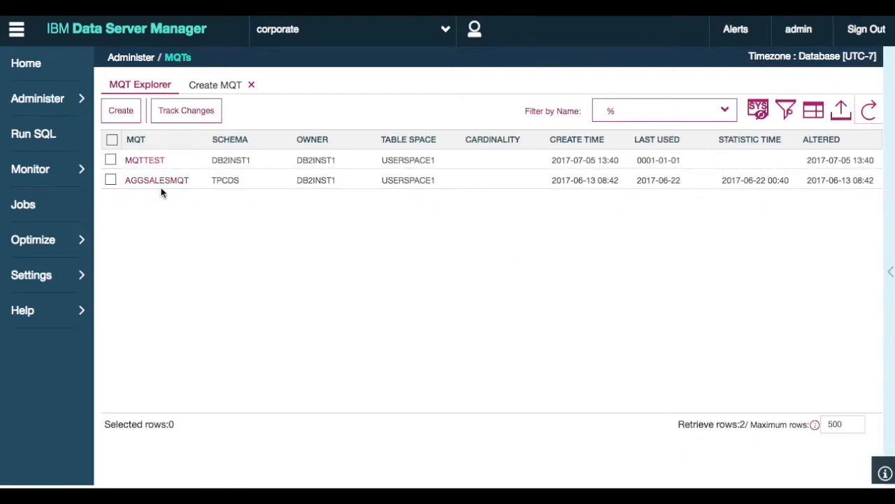
{"action": "left_click", "coordinate": [112, 161]}
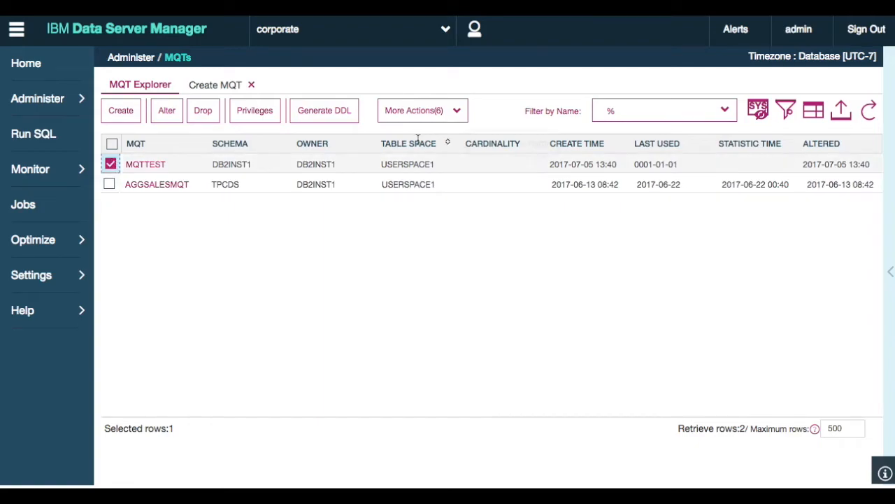
{"action": "left_click", "coordinate": [460, 118]}
{"action": "left_click", "coordinate": [425, 153]}
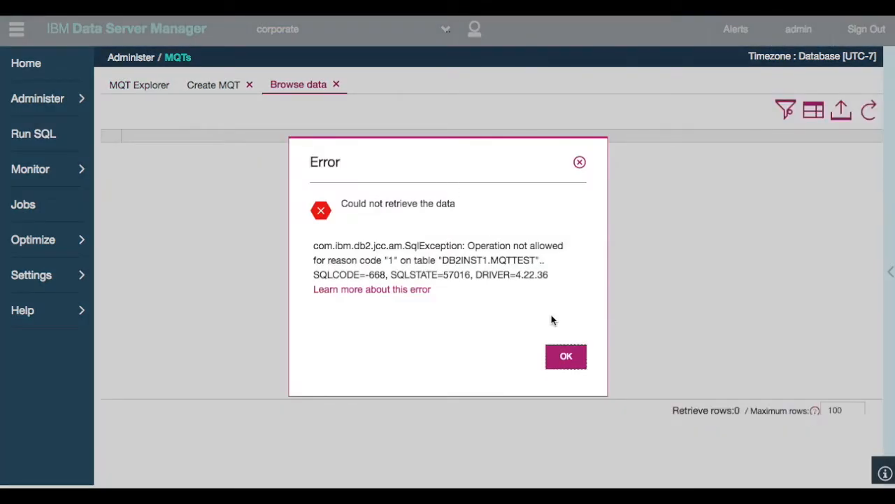
{"action": "left_click", "coordinate": [566, 359]}
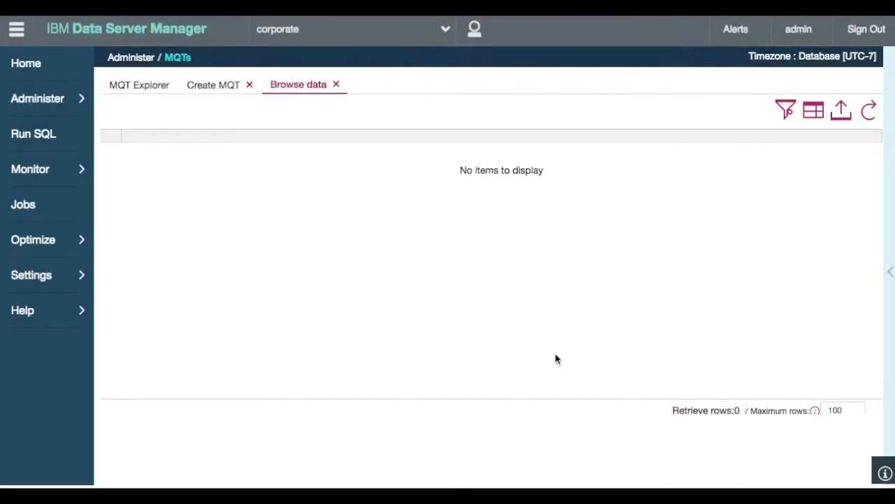
{"action": "left_click", "coordinate": [336, 84]}
{"action": "left_click", "coordinate": [143, 84]}
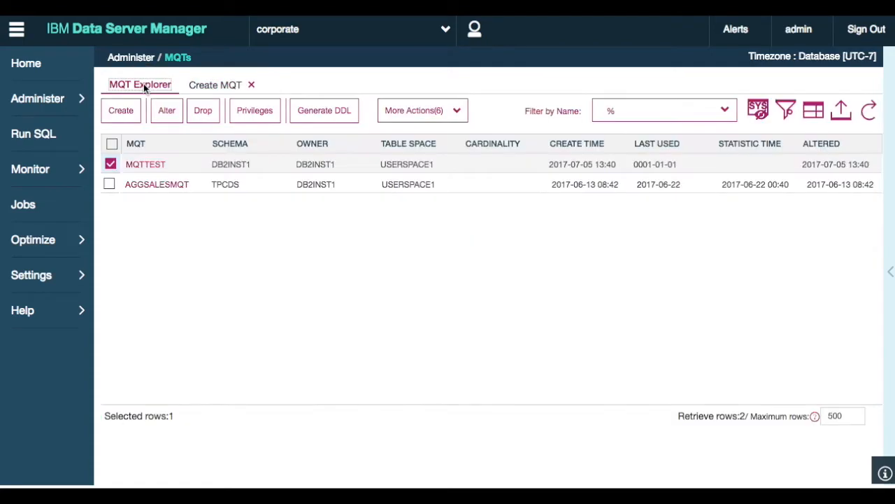
- Generate a SELECT statement for the MQTTEST table
{"action": "left_click", "coordinate": [461, 119]}
{"action": "left_click", "coordinate": [441, 134]}
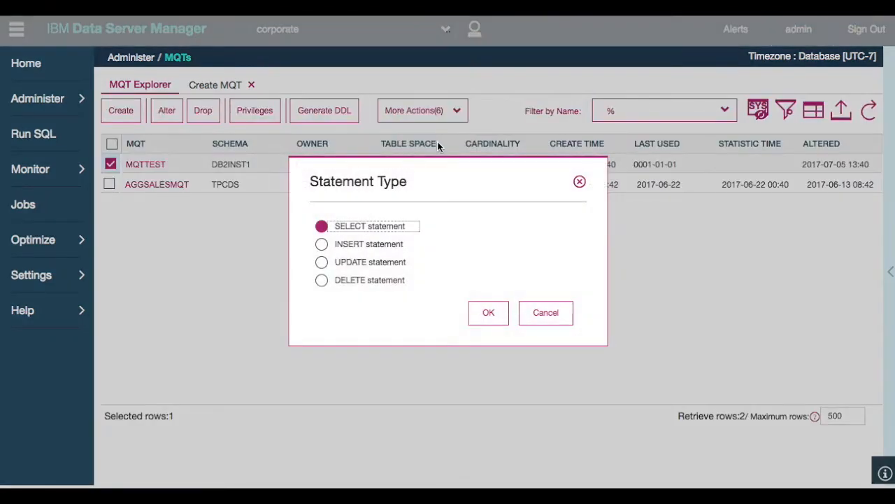
{"action": "left_click", "coordinate": [494, 313]}
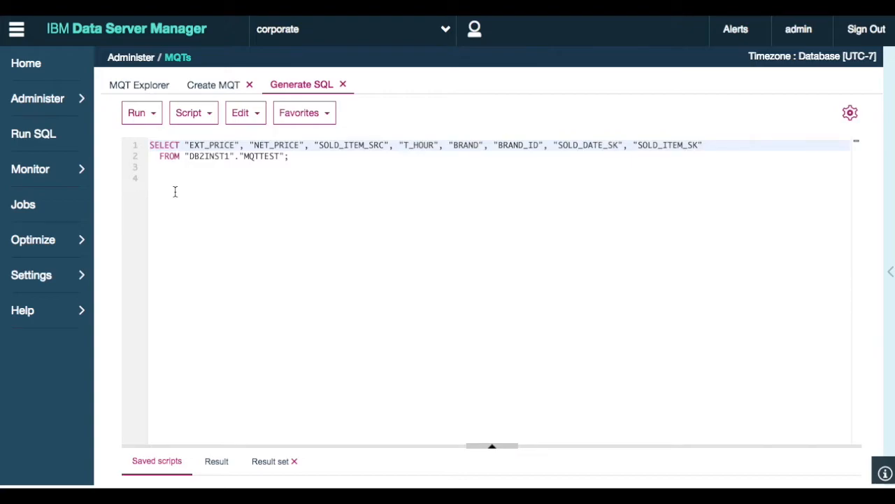
- Insert the statement REFRESH TABLE "DB2INST1"."MQTTEST"; above the generated SELECT statement
{"action": "key", "text": "Return"}
{"action": "key", "text": "Return"}
{"action": "key", "text": "Up"}
{"action": "key", "text": "Up"}
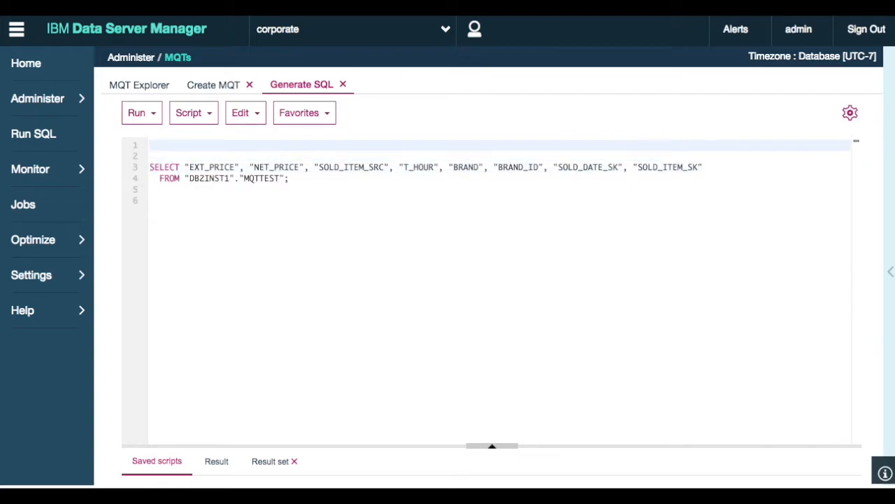
{"action": "type", "text": "REFRESH TABLE"}
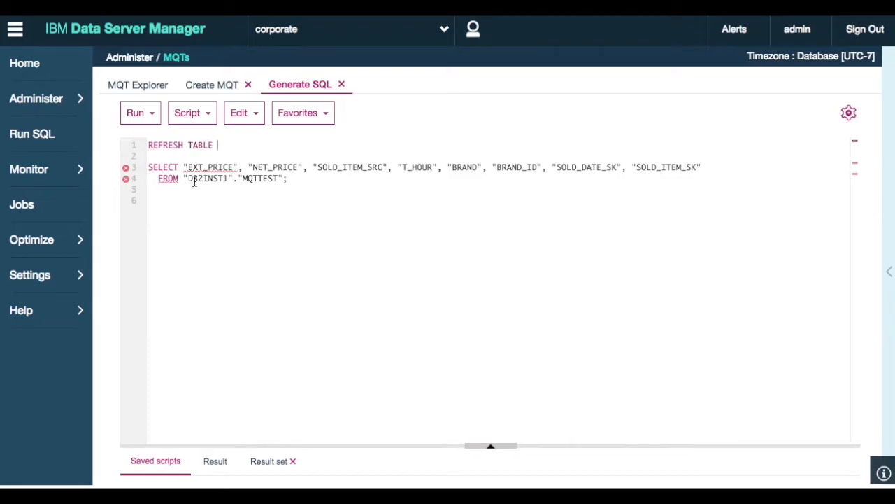
{"action": "left_click_drag", "start_coordinate": [184, 178], "coordinate": [289, 179]}
{"action": "right_click", "coordinate": [289, 179]}
{"action": "left_click", "coordinate": [309, 256]}
{"action": "left_click", "coordinate": [240, 142]}
{"action": "right_click", "coordinate": [240, 142]}
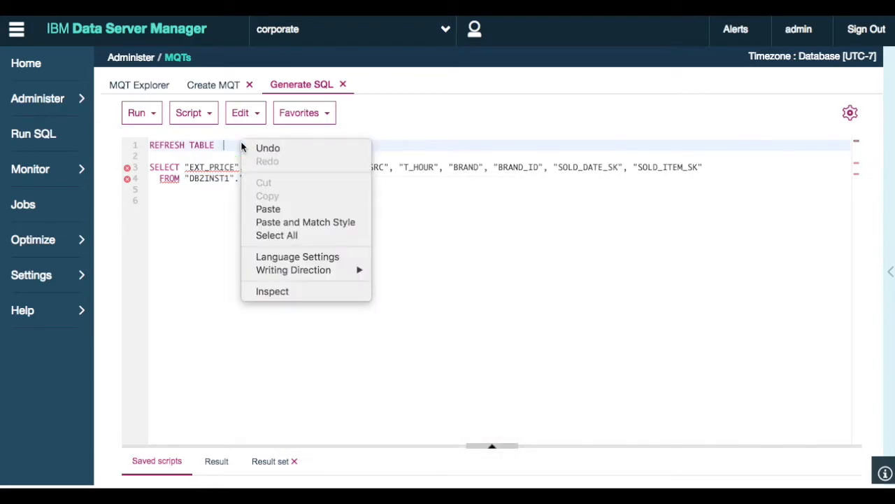
{"action": "left_click", "coordinate": [276, 210]}
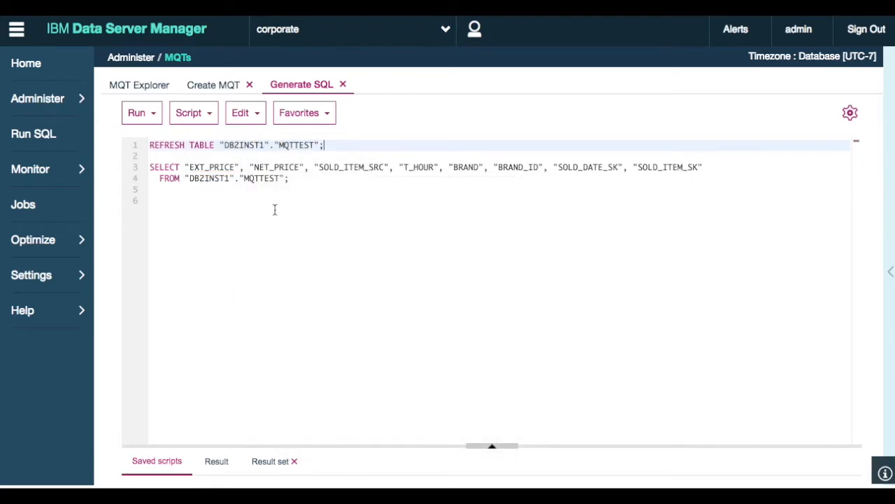
- Run both the refresh and SELECT statements, and expand the earlier runs in the results to compare run times
{"action": "left_click", "coordinate": [143, 114]}
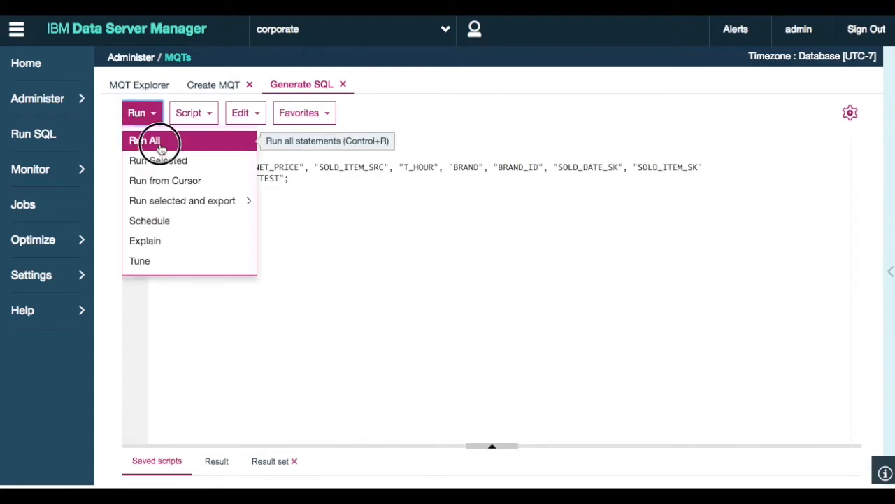
{"action": "left_click", "coordinate": [149, 143]}
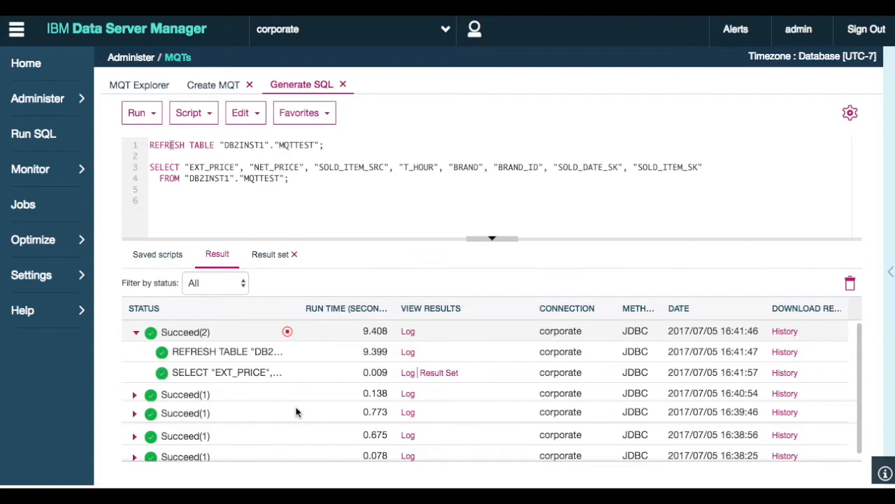
{"action": "left_click", "coordinate": [142, 376]}
{"action": "left_click", "coordinate": [134, 416]}
{"action": "left_click", "coordinate": [133, 438]}
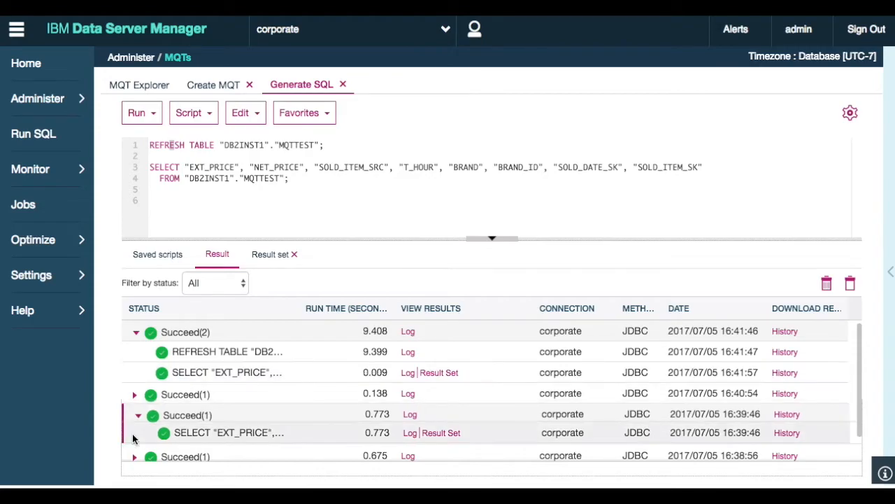
{"action": "scroll", "coordinate": [133, 438], "scroll_direction": "down", "scroll_amount": 1}
{"action": "left_click", "coordinate": [133, 438]}
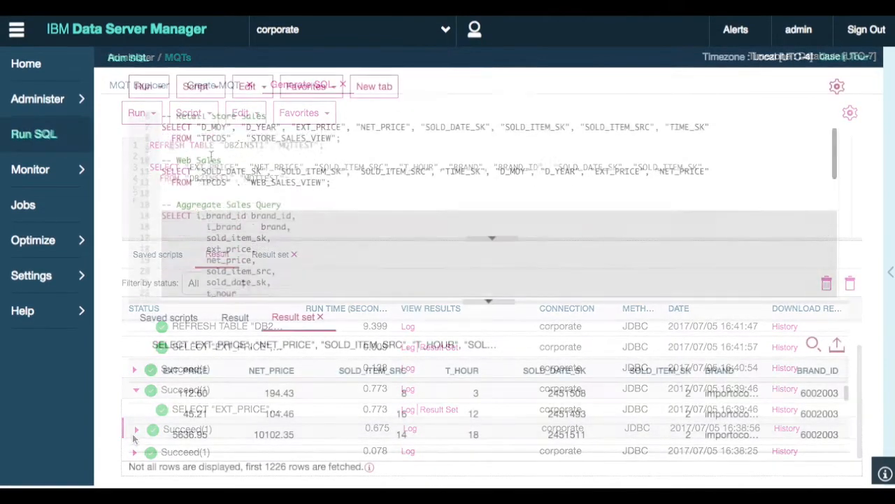
- Explain the selected Aggregate Sales Query in the Run SQL script and examine the operator costs in its access plan graph
{"action": "left_click", "coordinate": [160, 91]}
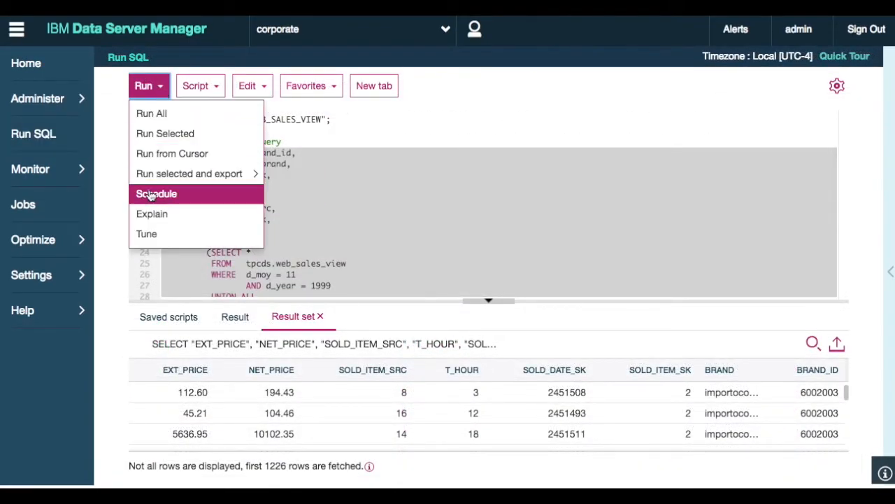
{"action": "left_click", "coordinate": [200, 213]}
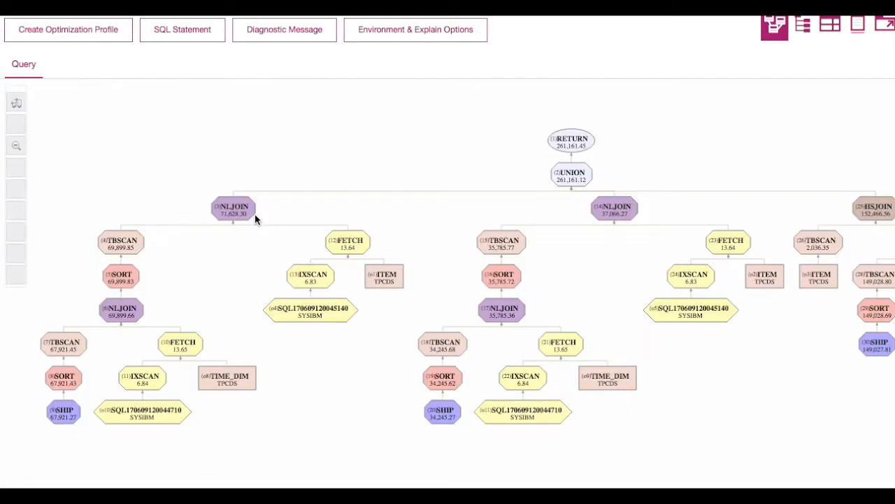
{"action": "mouse_move", "coordinate": [256, 223]}
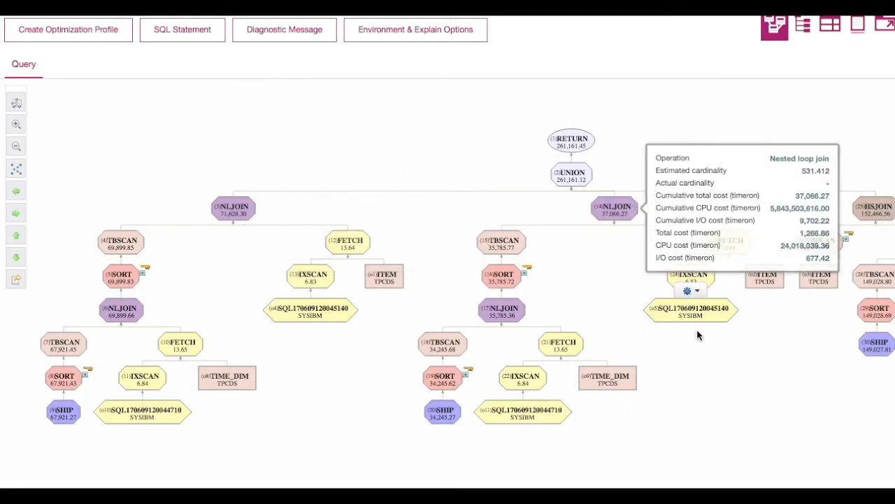
- Examine the costs of the remote data fetch (SHIP) operators across the Aggregate Sales Query's access plan graph
{"action": "scroll", "coordinate": [701, 363], "scroll_direction": "right", "scroll_amount": 4}
{"action": "mouse_move", "coordinate": [753, 355]}
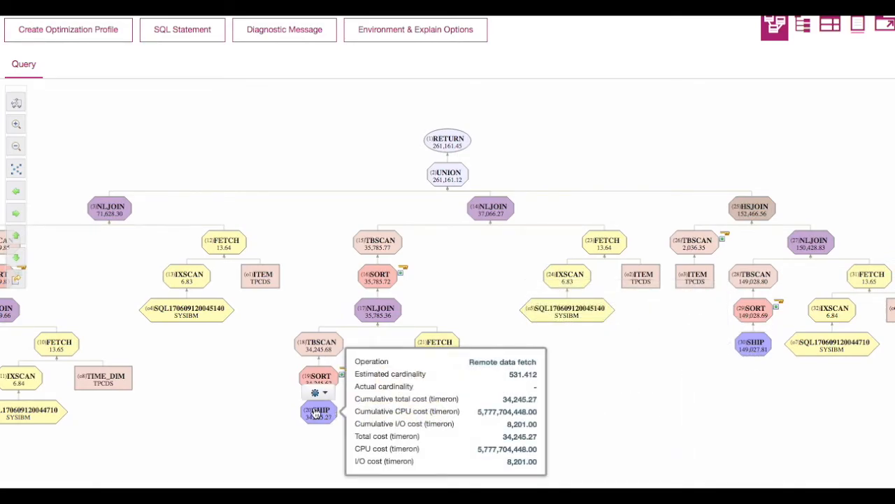
{"action": "scroll", "coordinate": [249, 403], "scroll_direction": "left", "scroll_amount": 4}
{"action": "mouse_move", "coordinate": [55, 423]}
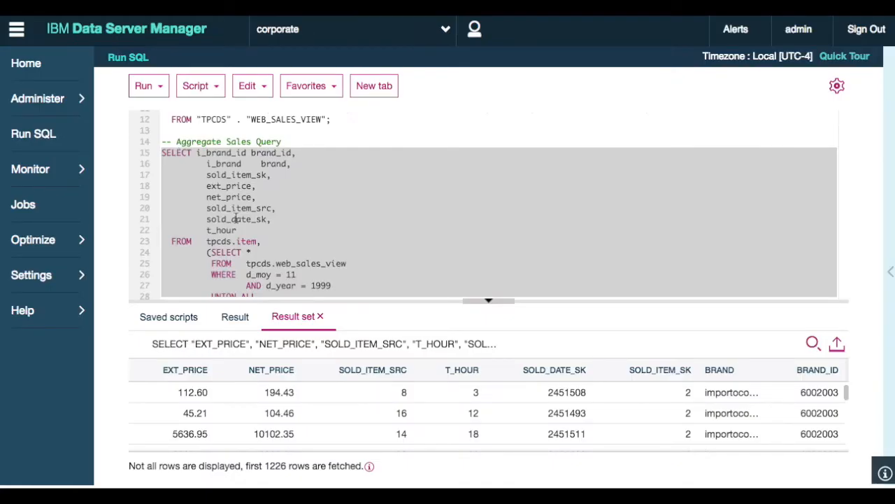
- Explain the Aggregate Sales MQT SELECT statement on AGGSALESMQT in the script and examine its access plan graph up close
{"action": "scroll", "coordinate": [235, 219], "scroll_direction": "down", "scroll_amount": 10}
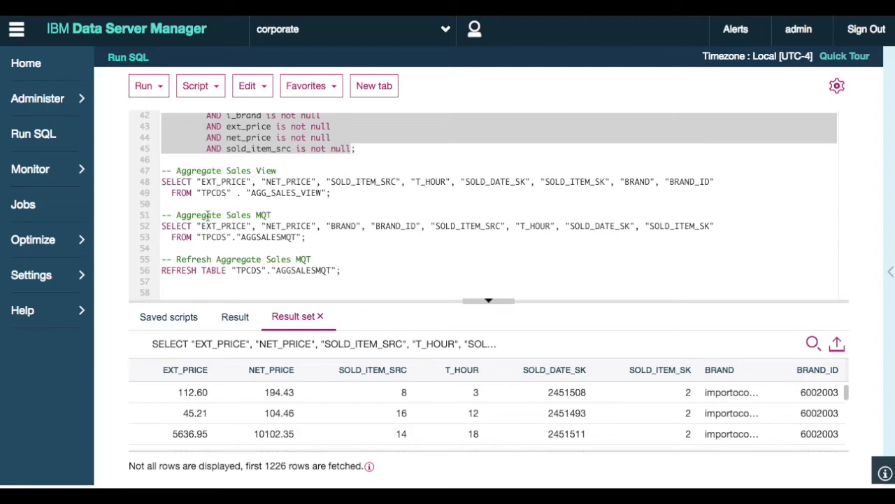
{"action": "left_click", "coordinate": [203, 181]}
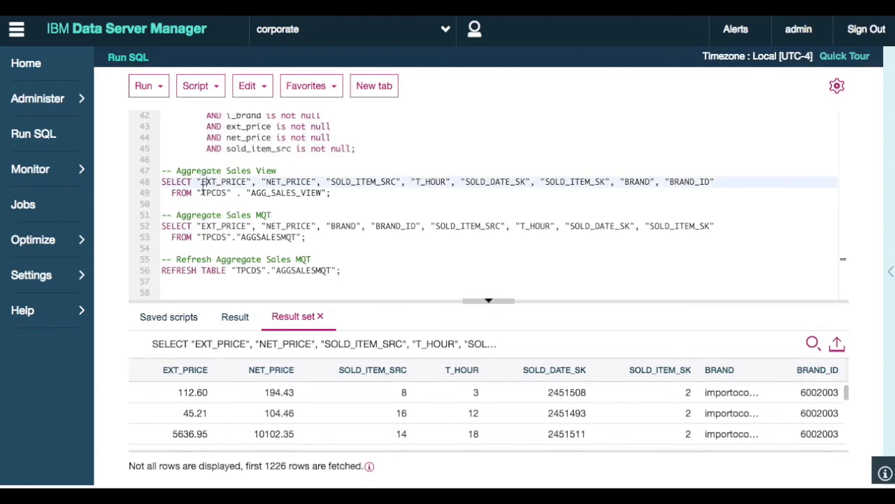
{"action": "left_click", "coordinate": [192, 226]}
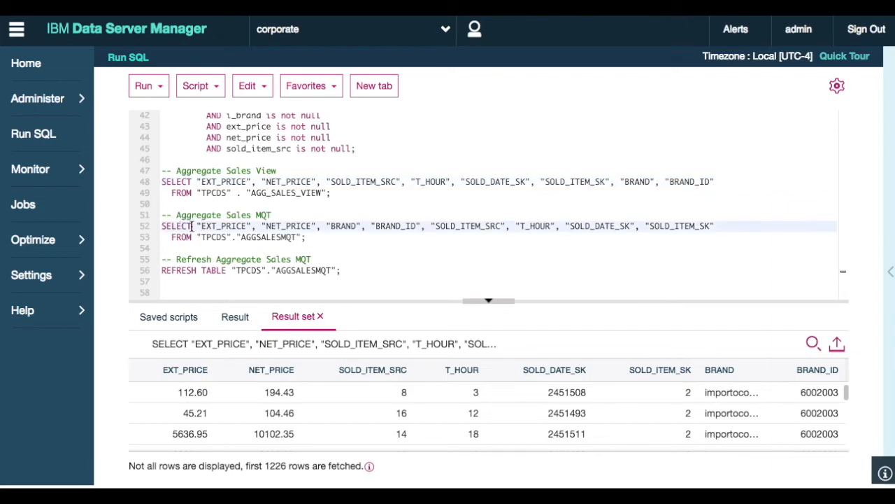
{"action": "left_click", "coordinate": [161, 87]}
{"action": "left_click", "coordinate": [157, 213]}
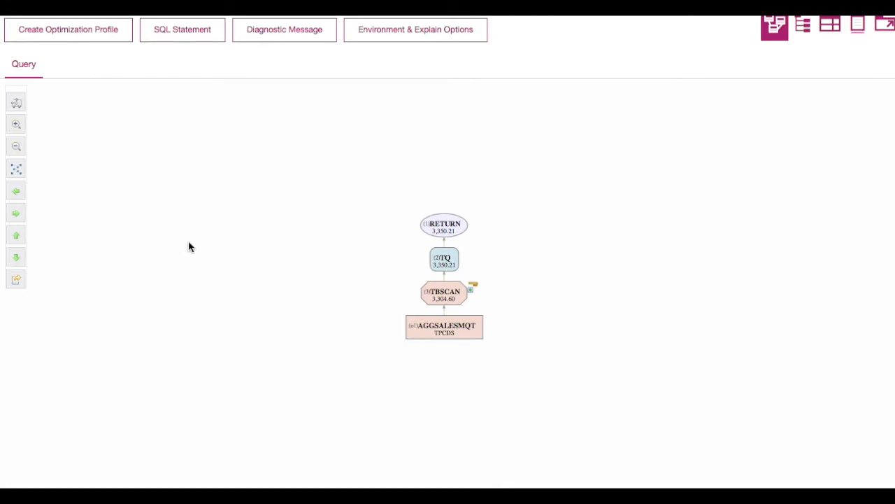
{"action": "mouse_move", "coordinate": [434, 316]}
{"action": "left_click", "coordinate": [17, 126]}
{"action": "mouse_move", "coordinate": [446, 313]}
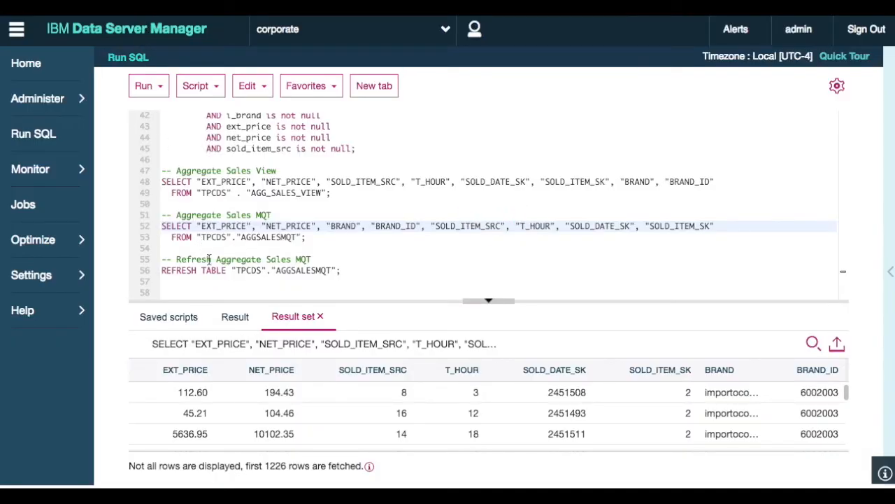
- Explain the REFRESH TABLE statement for "TPCDS"."AGGSALESMQT" and examine the costs of the DELETE and INSERT operators in its access plan
{"action": "left_click", "coordinate": [260, 271]}
{"action": "left_click", "coordinate": [158, 82]}
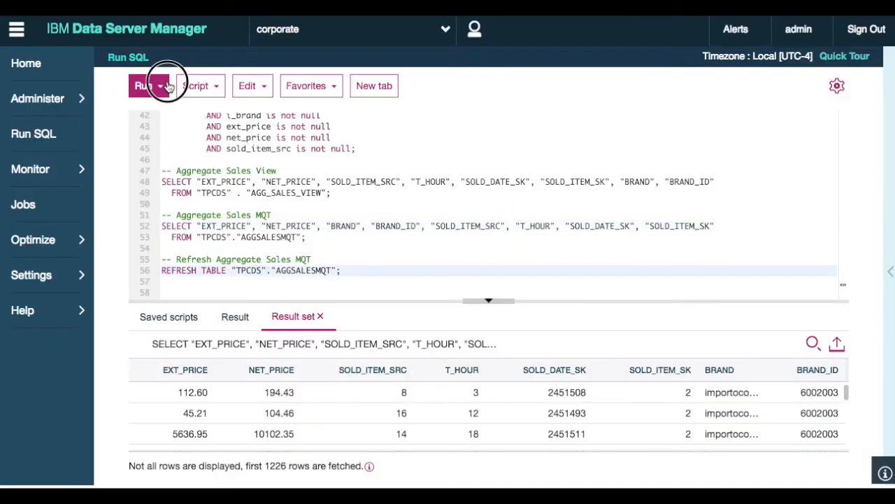
{"action": "left_click", "coordinate": [175, 215]}
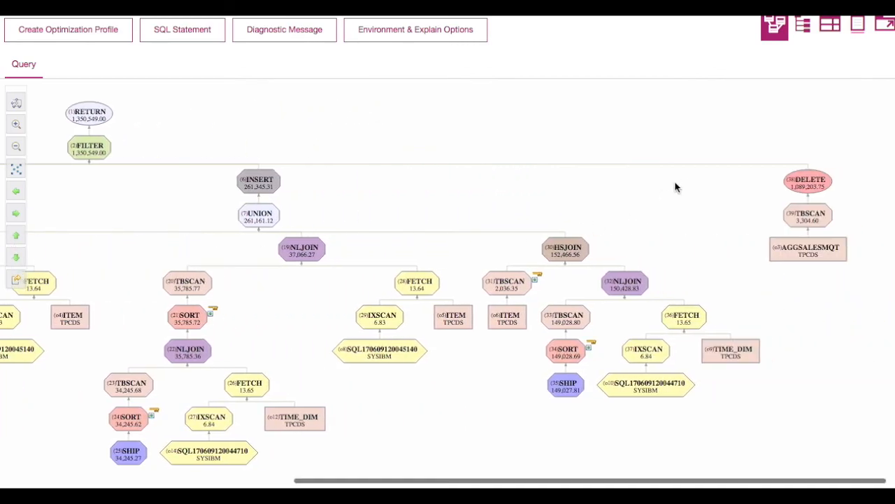
{"action": "mouse_move", "coordinate": [808, 196]}
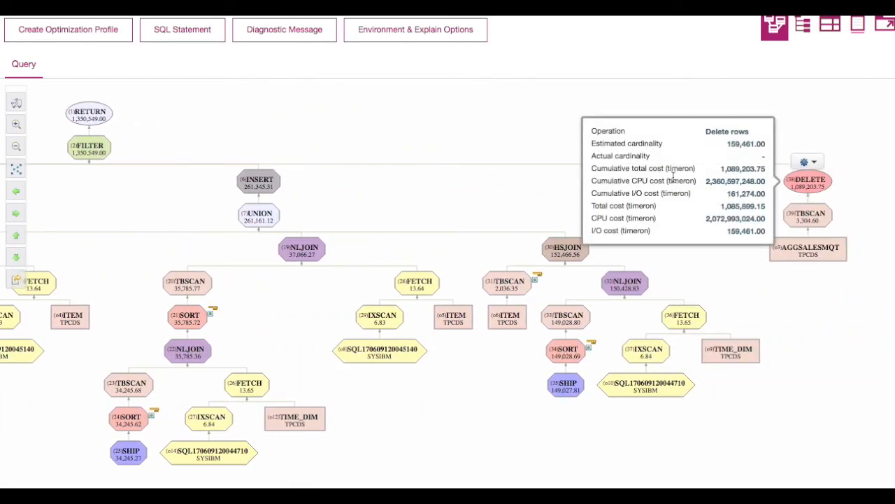
{"action": "mouse_move", "coordinate": [263, 186]}
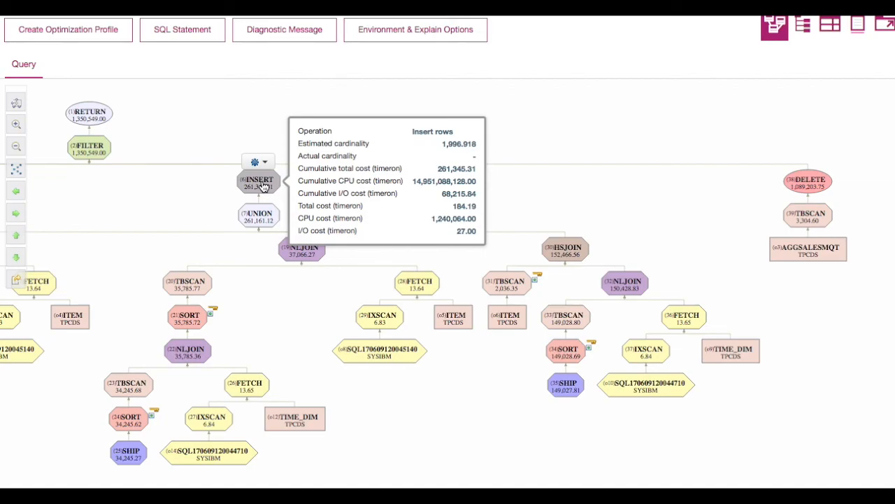